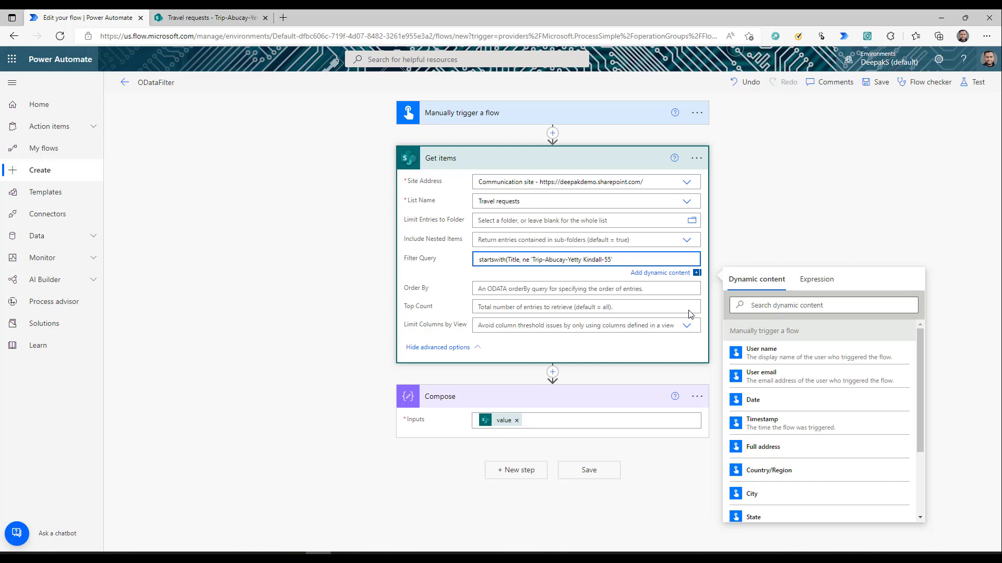
- Trim the filter to read startswith(Title, 'Trip-Abucay')
key("BackSpace")
key("BackSpace")
key("BackSpace")
key("Delete")
key("Delete")
key("Delete")
key("Delete")
key("Delete")
key("Delete")
key("Delete")
key("Delete")
key("Delete")
key("Delete")
key("Delete")
key("Delete")
key("Delete")
key("Delete")
key("Delete")
key("Delete")
key("Delete")
key("End")
type(")")
- Highlight the startswith function, Title argument and Abucay value, then test with a recent trigger
double_click(488, 259)
left_click(512, 261)
double_click(543, 259)
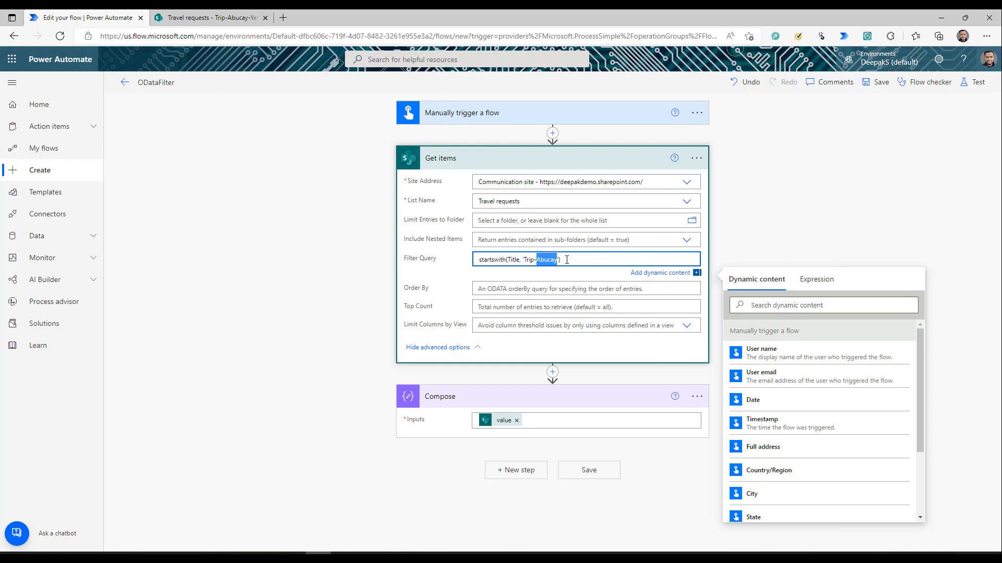
left_click(973, 82)
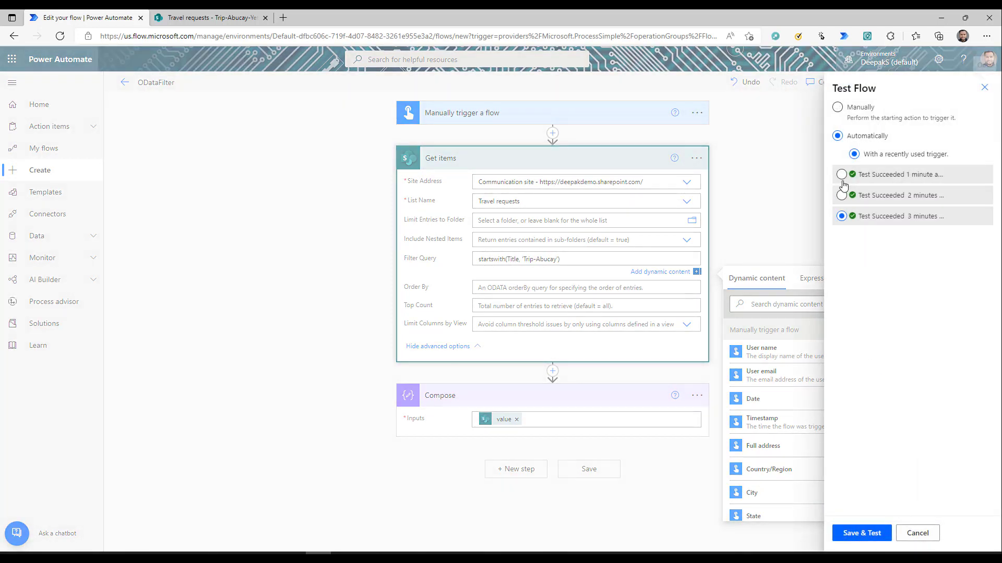
left_click(841, 175)
- Save and run the test, then inspect the Compose output showing the Abucay trip item (ID 56)
left_click(861, 533)
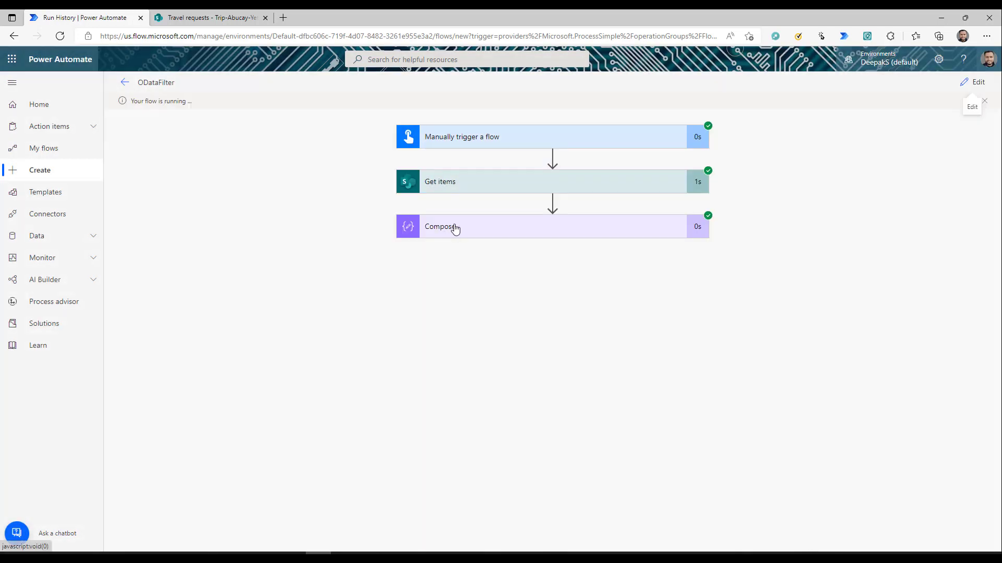
left_click(455, 228)
left_click(581, 334)
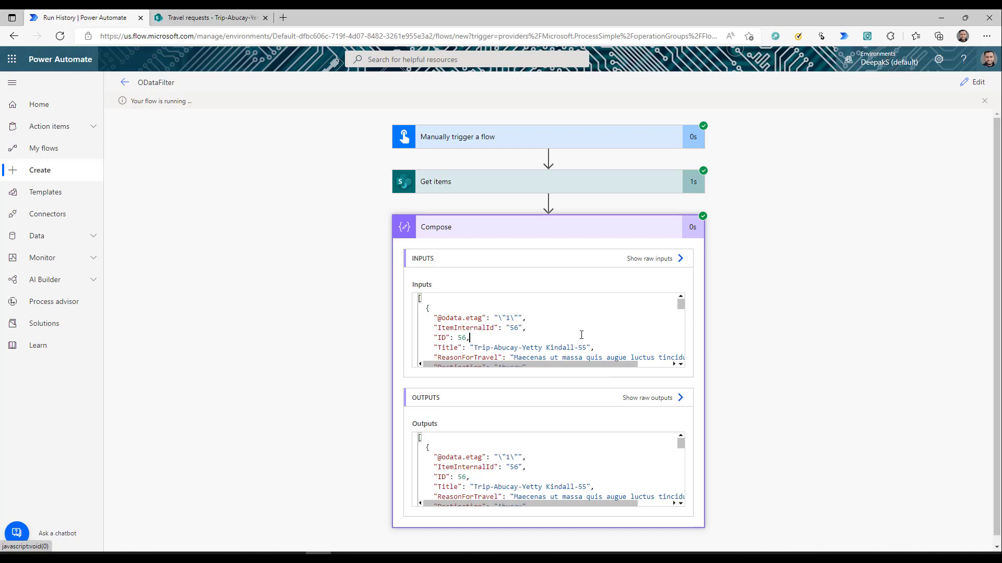
scroll(581, 334, "down", 15)
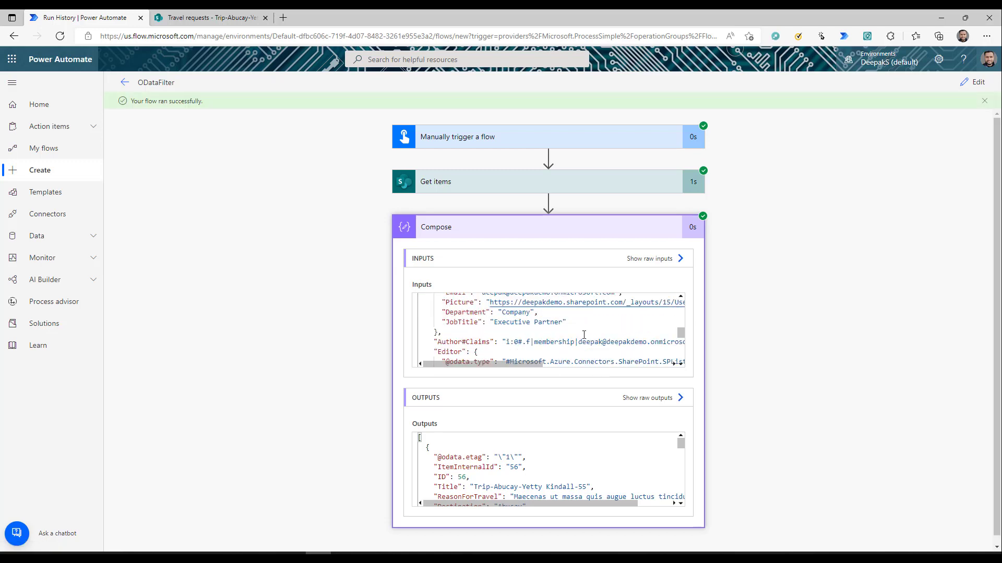
scroll(584, 334, "down", 15)
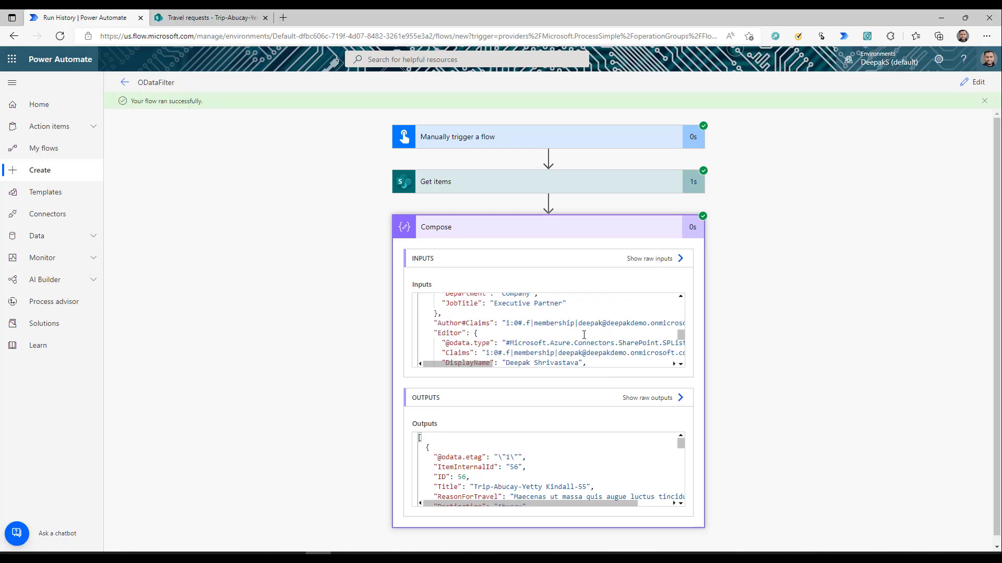
scroll(584, 335, "up", 15)
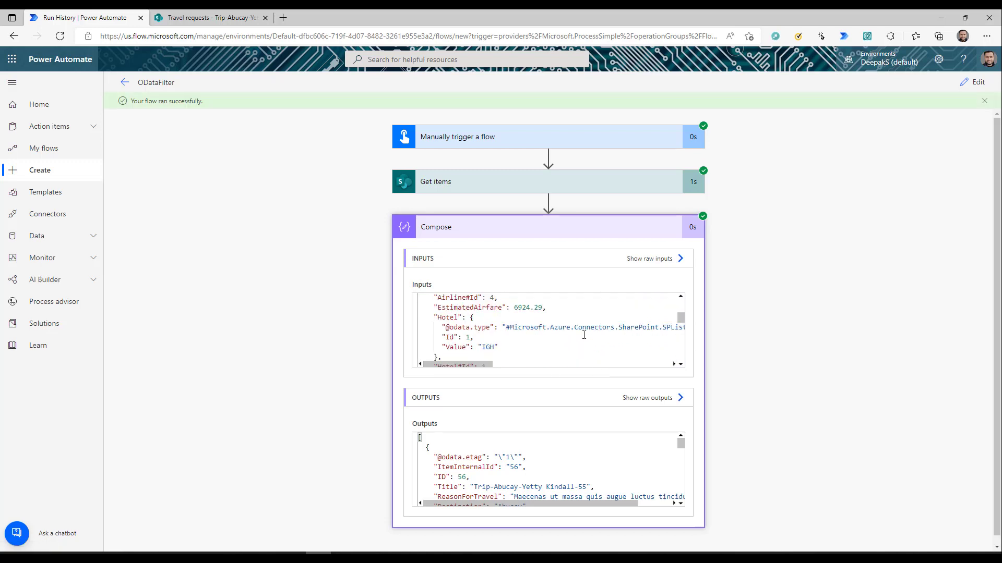
left_click(212, 17)
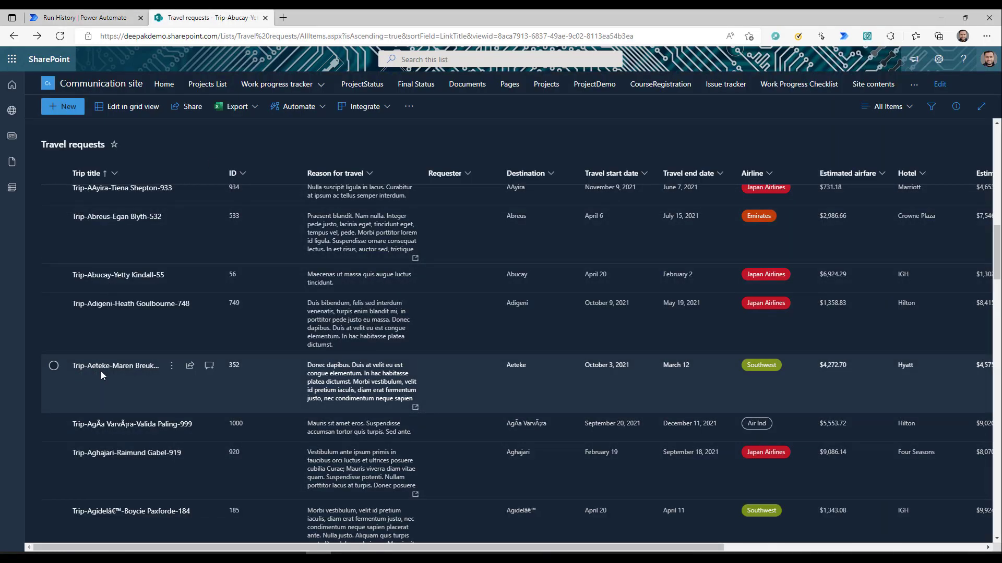
left_click(78, 17)
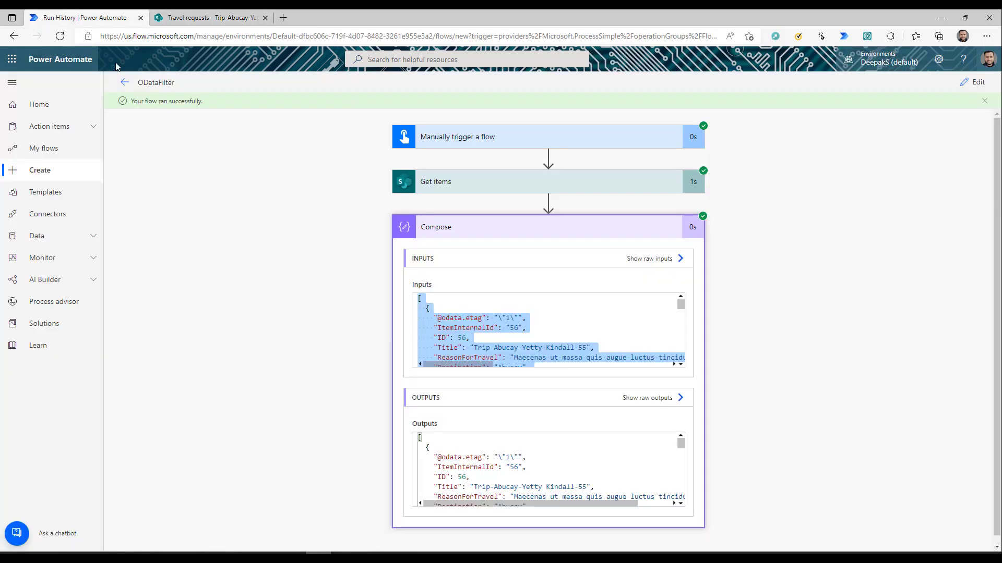
- Highlight 'Trip' in the title, view the substringof text-operator slide, and return to the flow editor
double_click(479, 348)
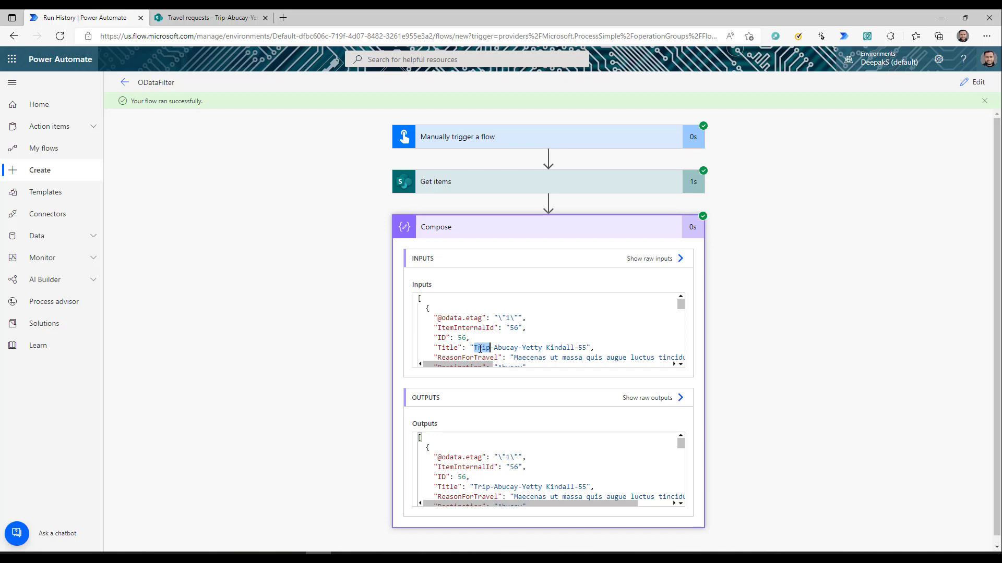
key("ctrl+1")
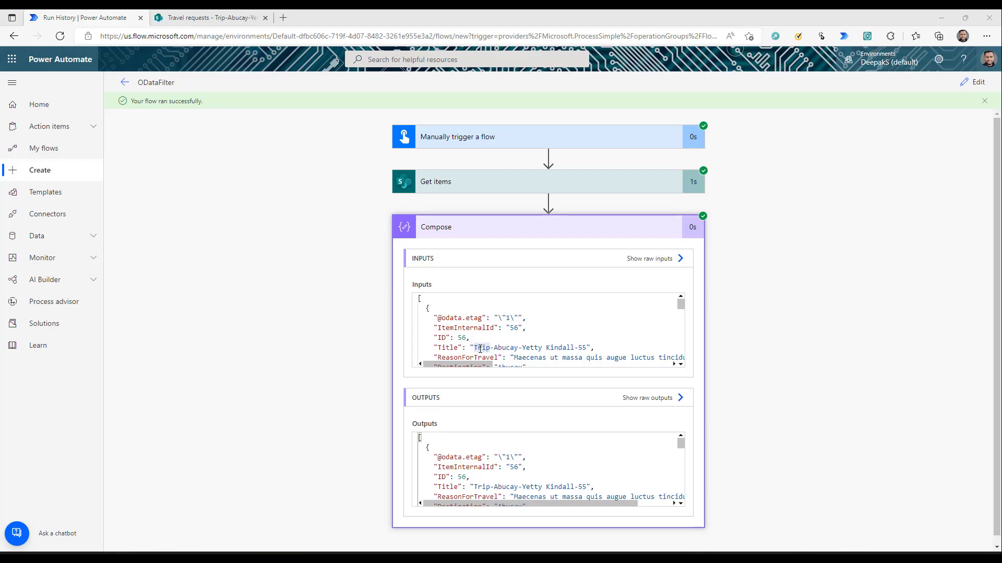
key("alt+Tab")
key("Right")
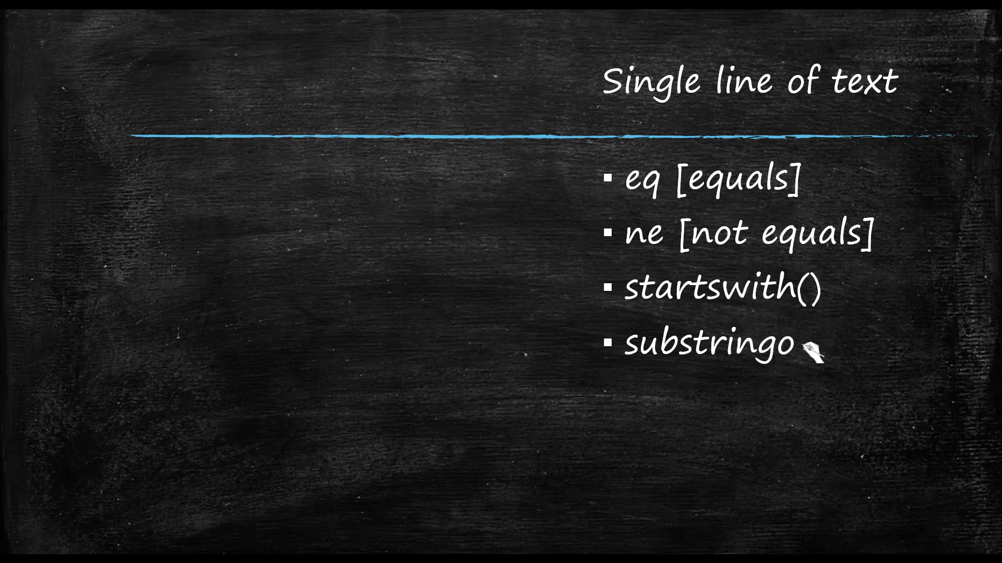
key("alt+Tab")
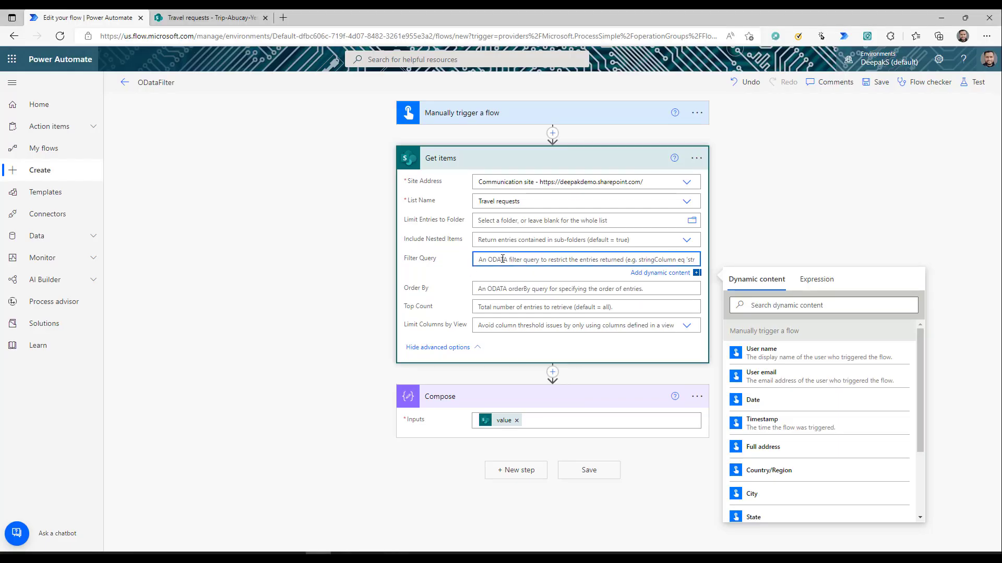
- Enter substringof('Abucay',Title) as the Get items Filter Query, highlighting the Abucay search text
type("substringof")
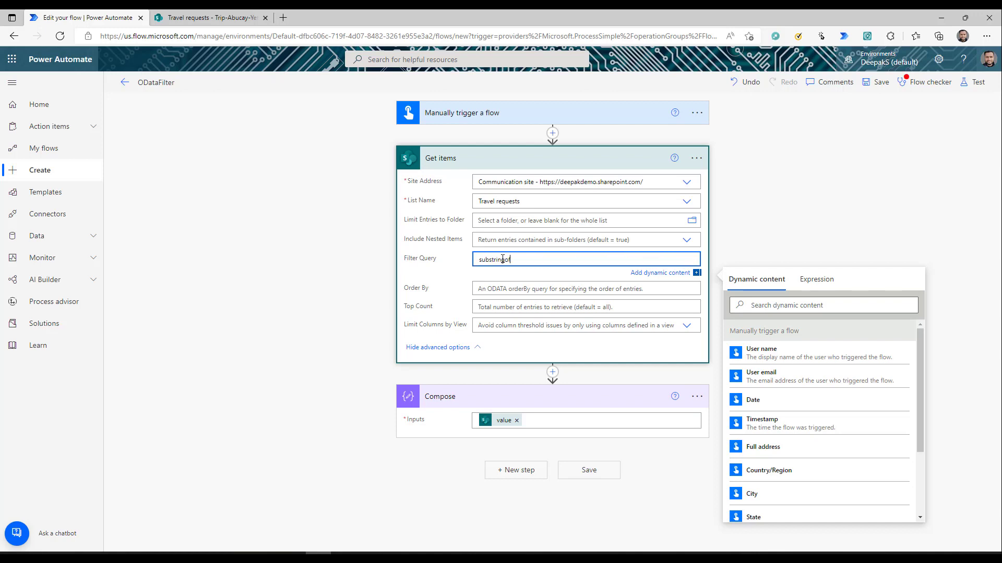
type("(")
type("'Abucay',")
double_click(523, 259)
left_click(523, 260)
type("Title)")
double_click(524, 260)
left_click(553, 260)
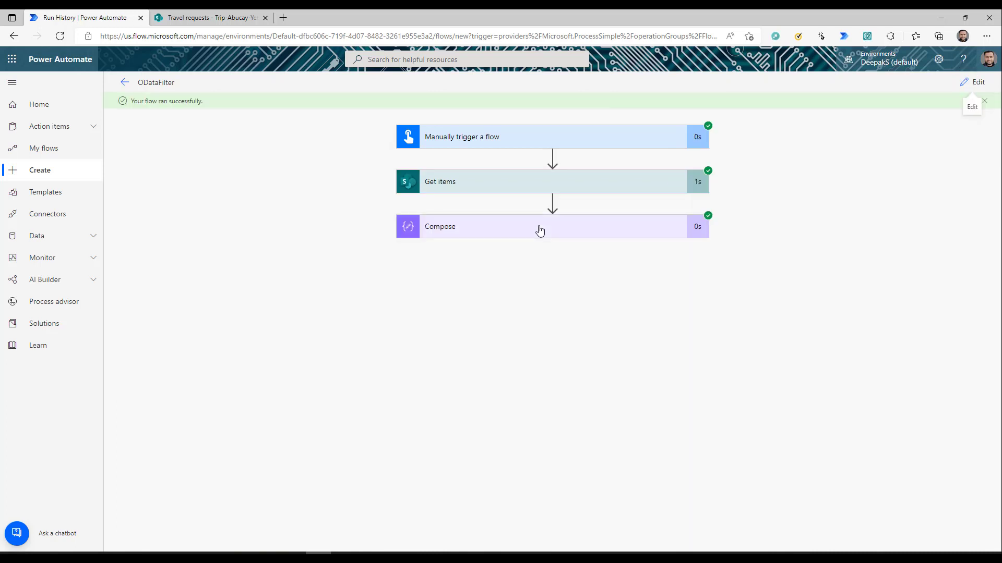
- Scroll through the Compose run results, then switch to the text-filter slide
scroll(549, 329, "down", 3)
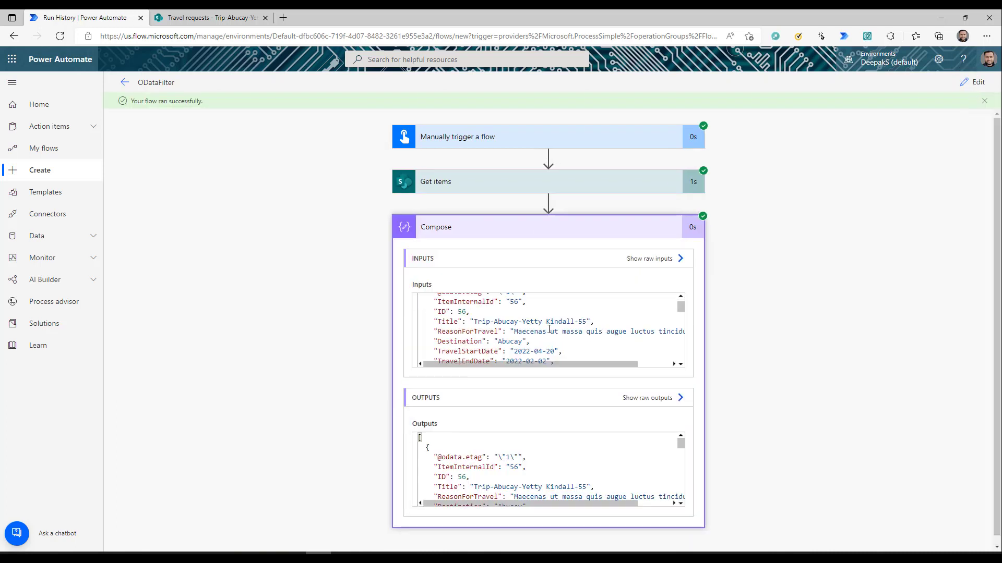
scroll(550, 329, "down", 5)
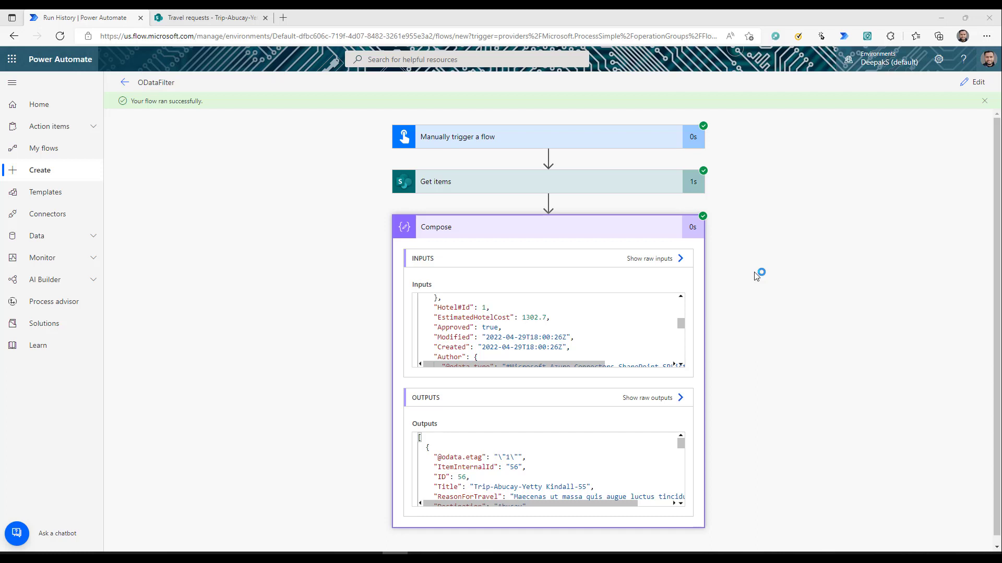
key("alt+Tab")
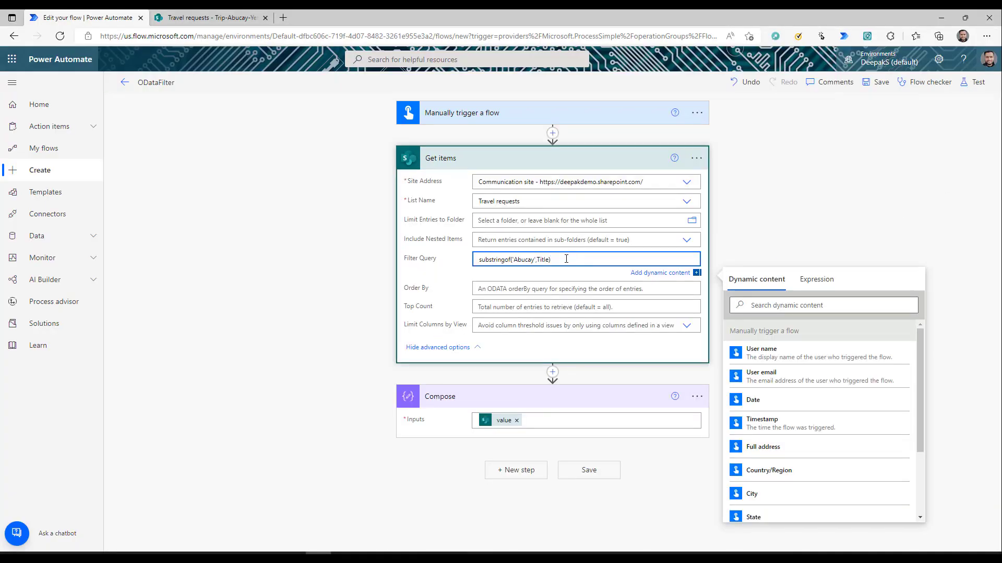
- Wrap the substringof condition in parentheses and append 'or' plus the pasted Title eq Anaco-trip condition
left_click_drag(566, 259, 453, 263)
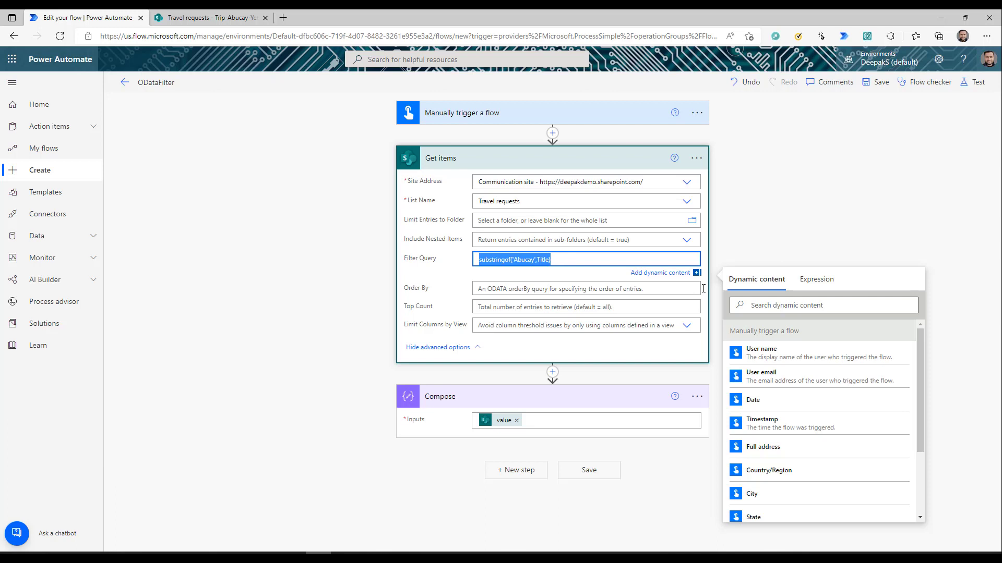
key("Home")
type("(")
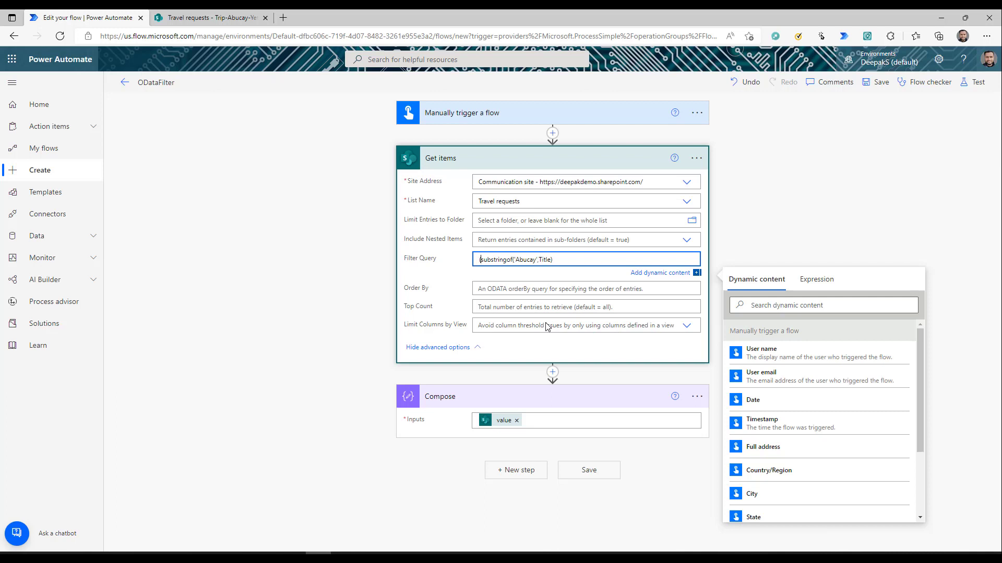
type("(")
type("or")
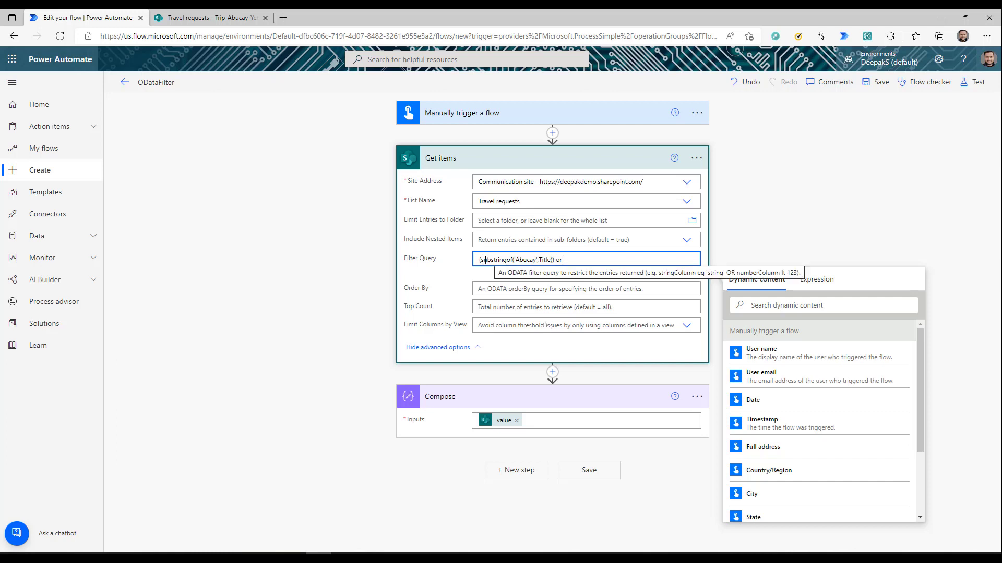
left_click_drag(480, 261, 552, 262)
left_click(594, 261)
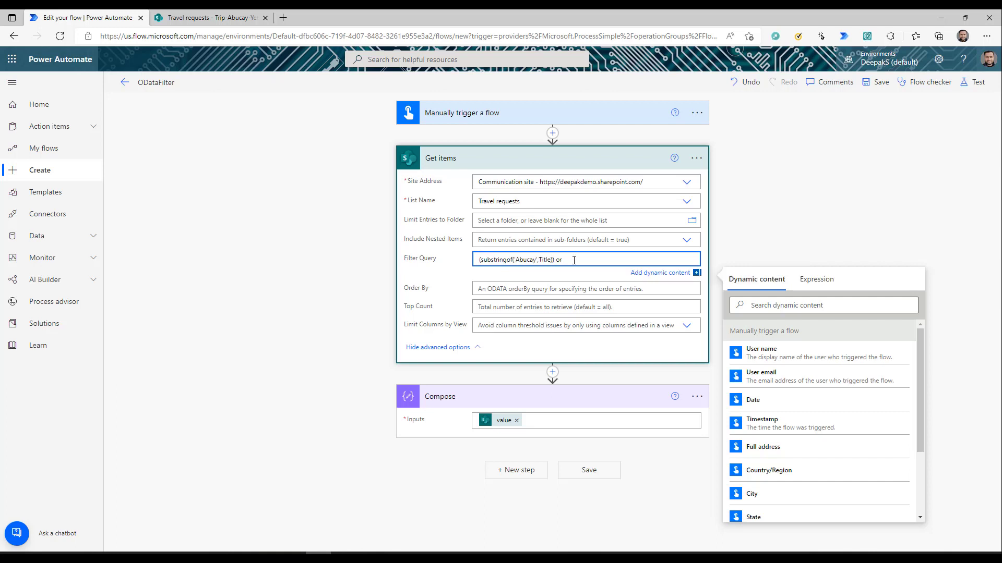
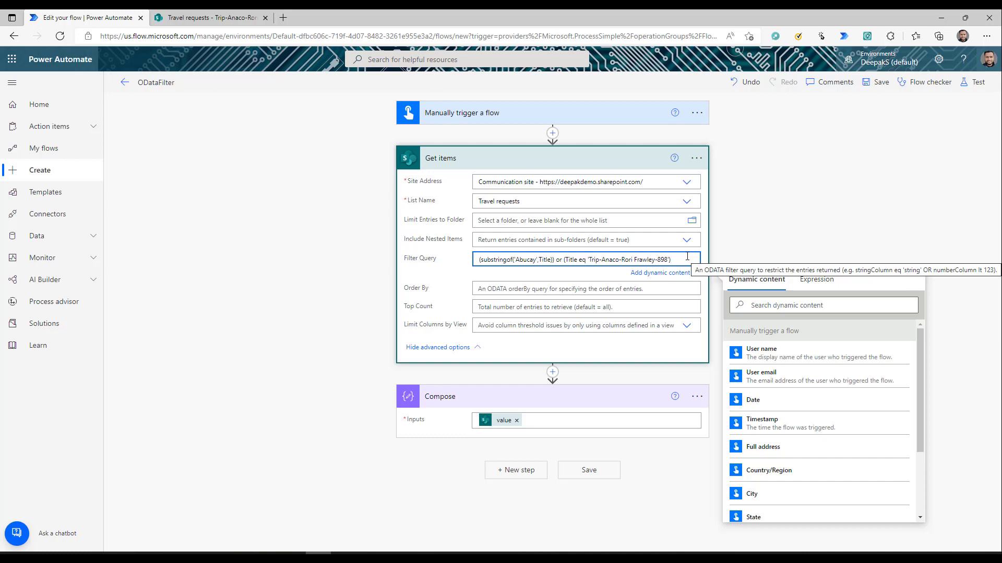
- Add an outer opening parenthesis at the start of the filter query
left_click_drag(681, 258, 478, 257)
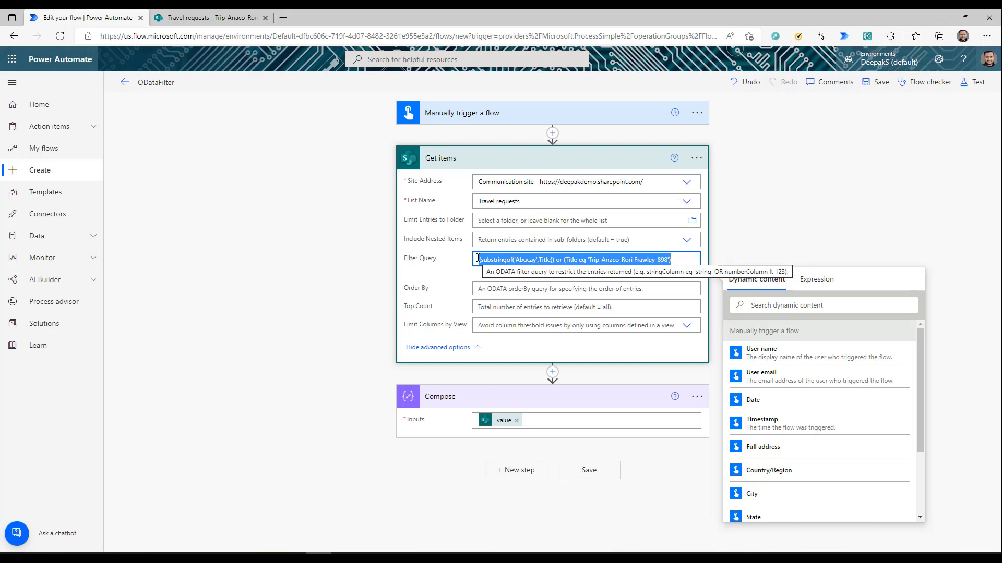
left_click(478, 258)
type("(")
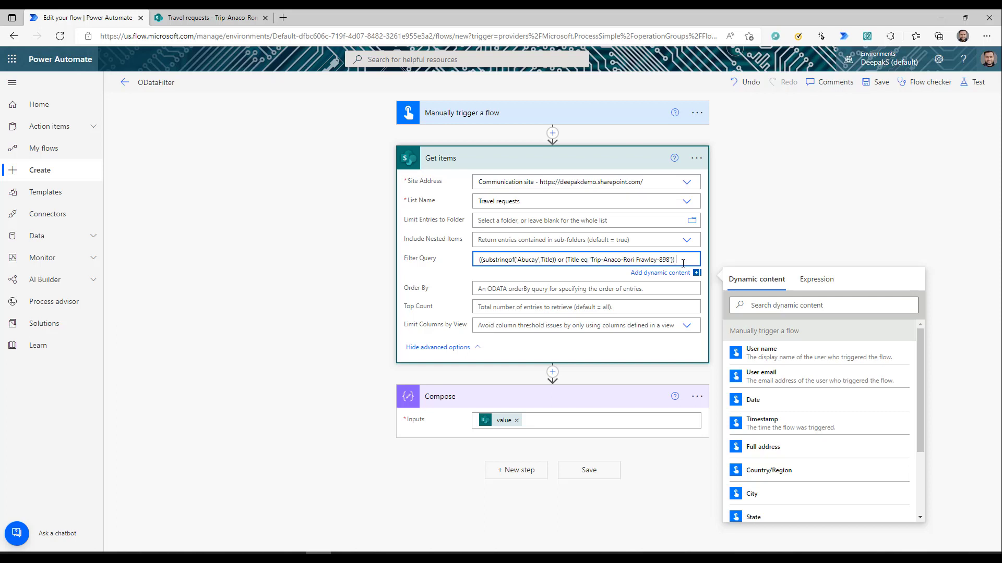
type(" and")
key("BackSpace")
key("BackSpace")
key("BackSpace")
- Remove the stray leading parenthesis from the filter and run a test of the flow
key("Home")
key("Delete")
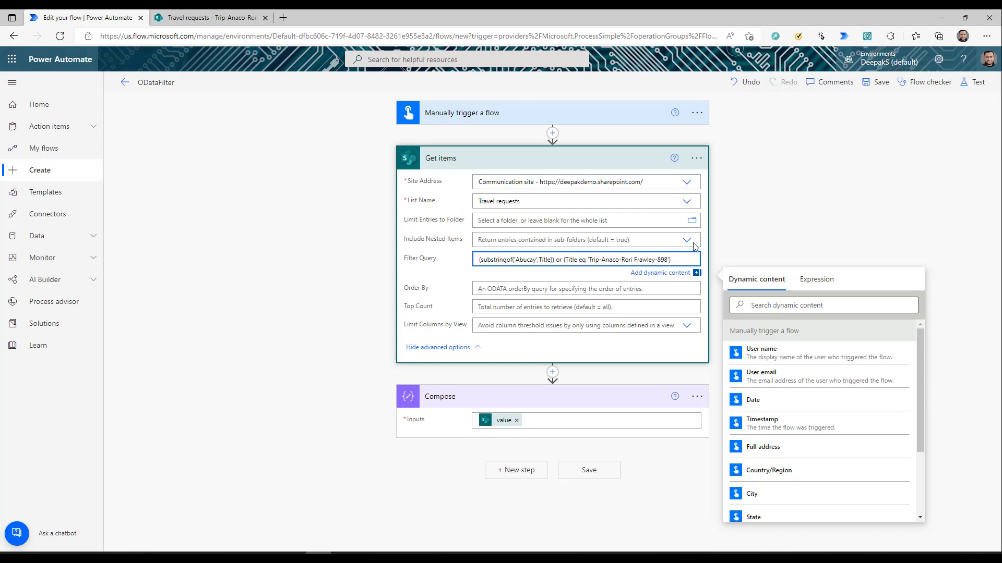
left_click(969, 84)
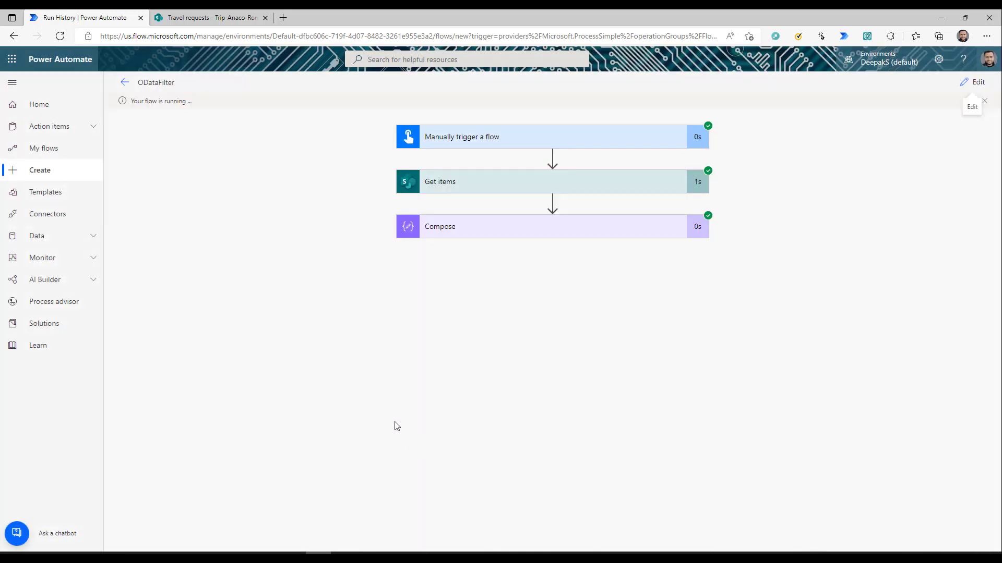
- Inspect the Compose output for both returned items: Abucay (ID 56) and Anaco (ID 899)
left_click(476, 227)
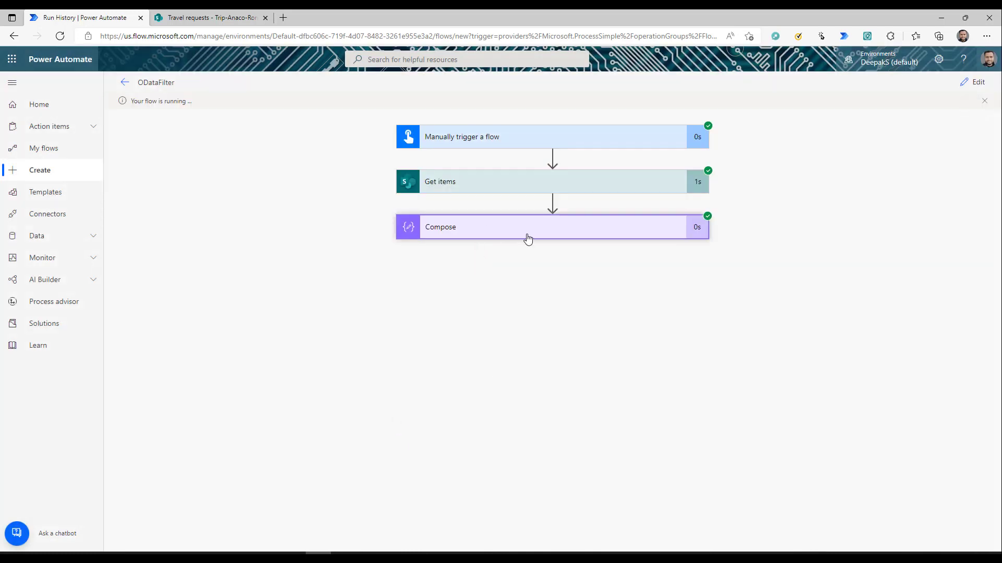
left_click(509, 230)
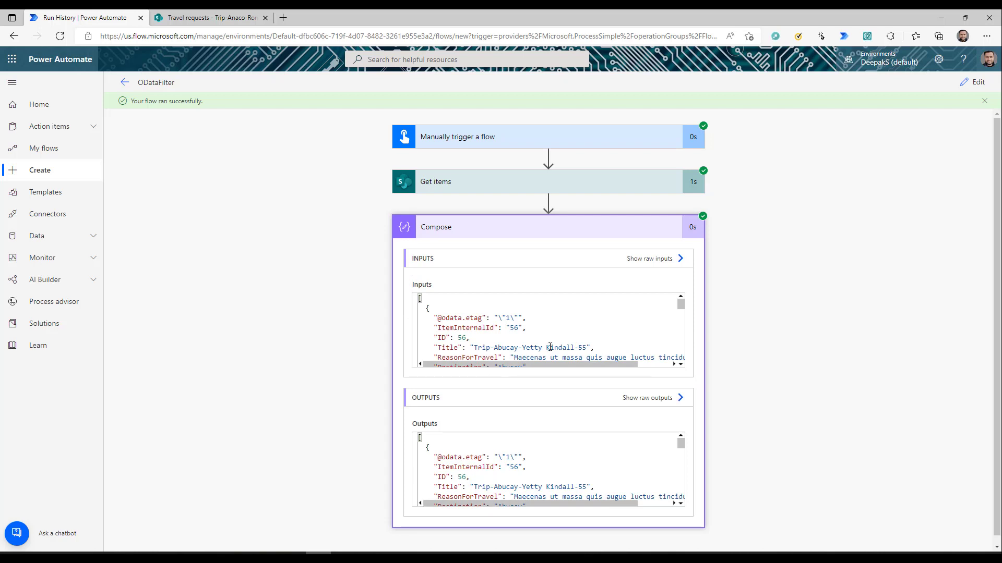
scroll(543, 320, "down", 1)
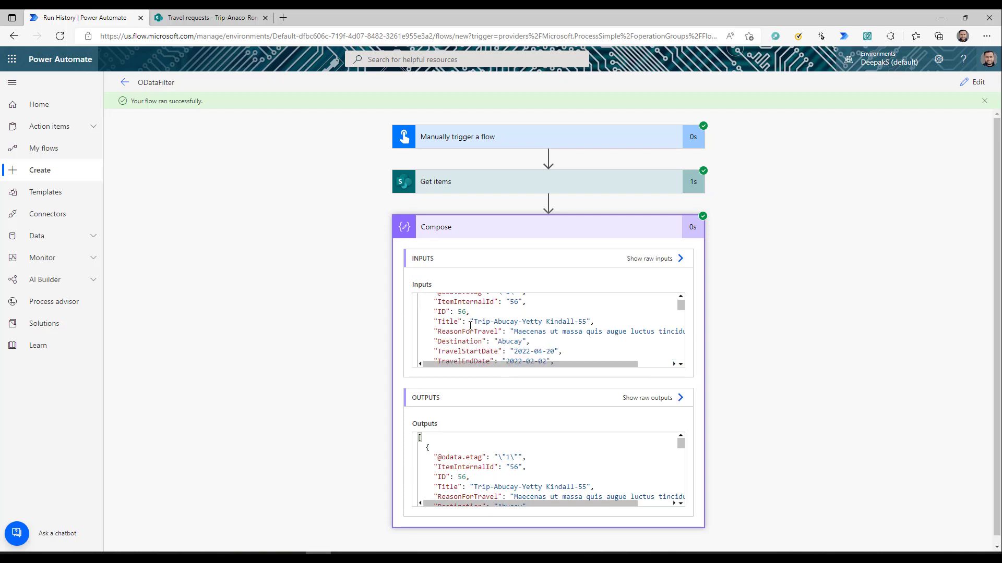
left_click_drag(473, 321, 628, 323)
double_click(505, 321)
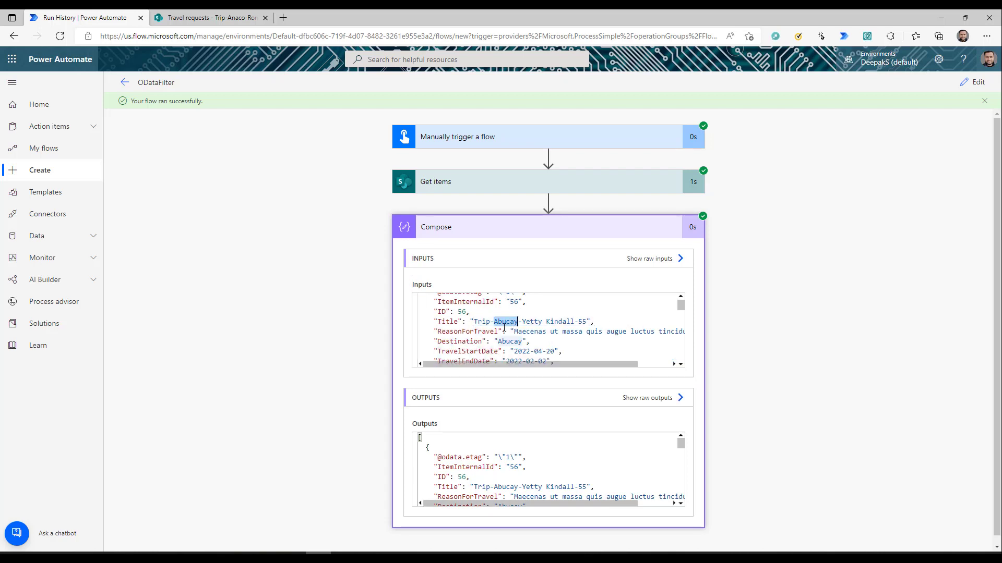
scroll(560, 332, "down", 1)
scroll(560, 332, "down", 8)
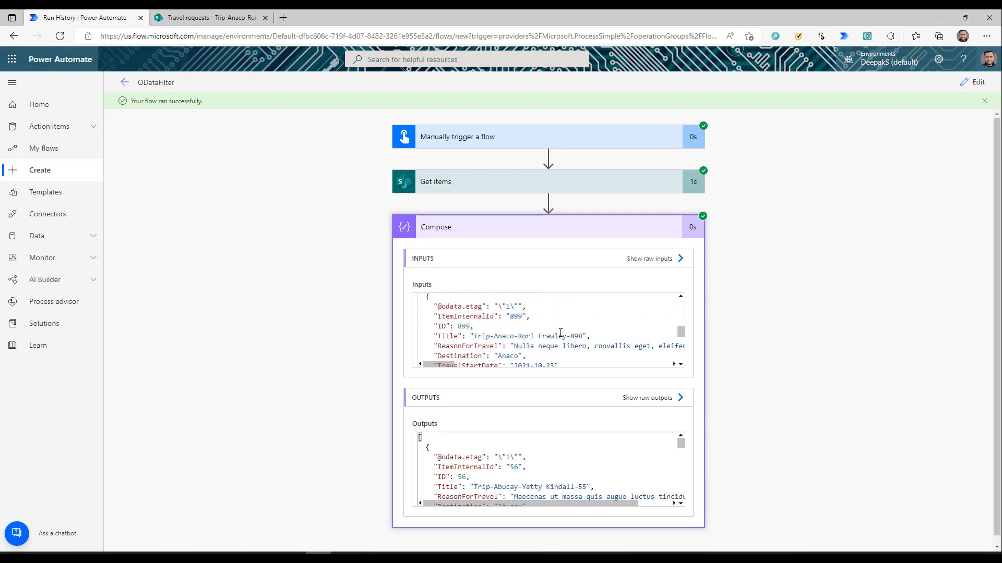
left_click_drag(558, 339, 581, 337)
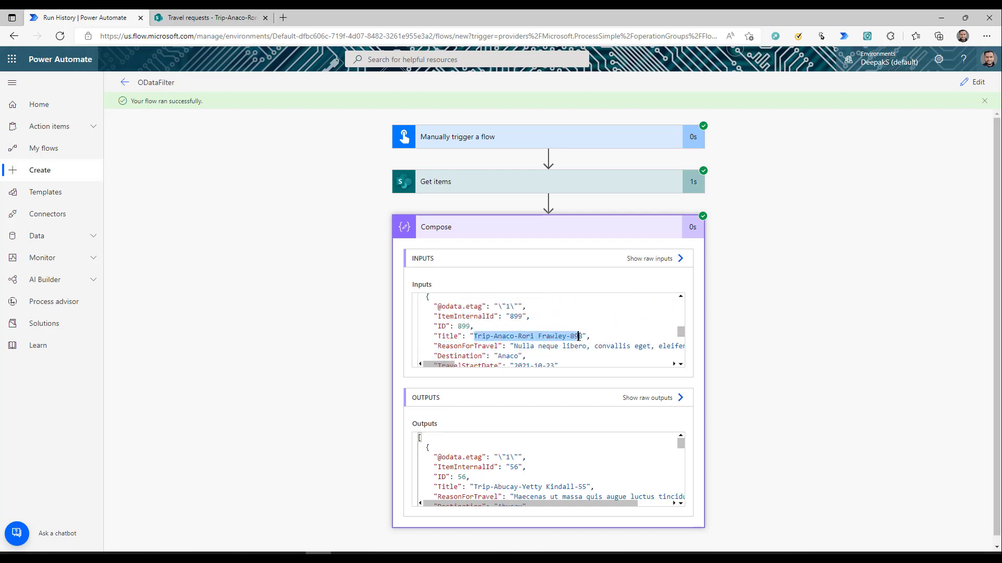
left_click(580, 336)
scroll(576, 335, "down", 3)
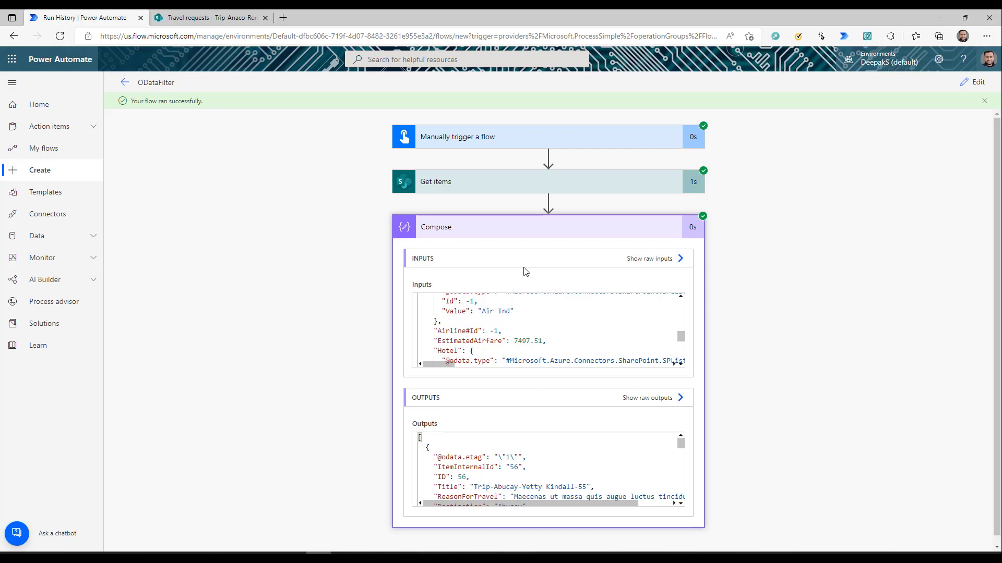
left_click(975, 89)
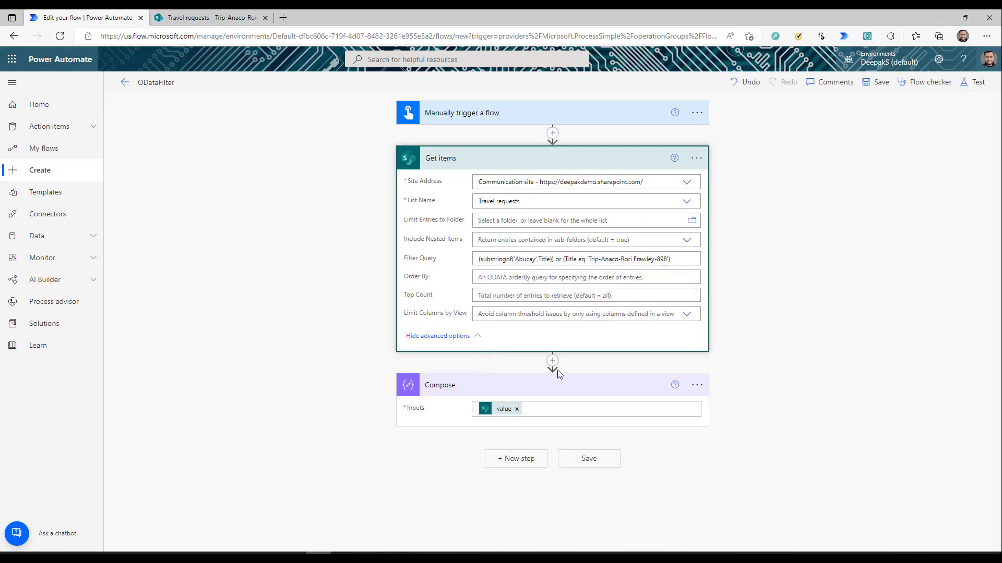
left_click_drag(673, 260, 446, 266)
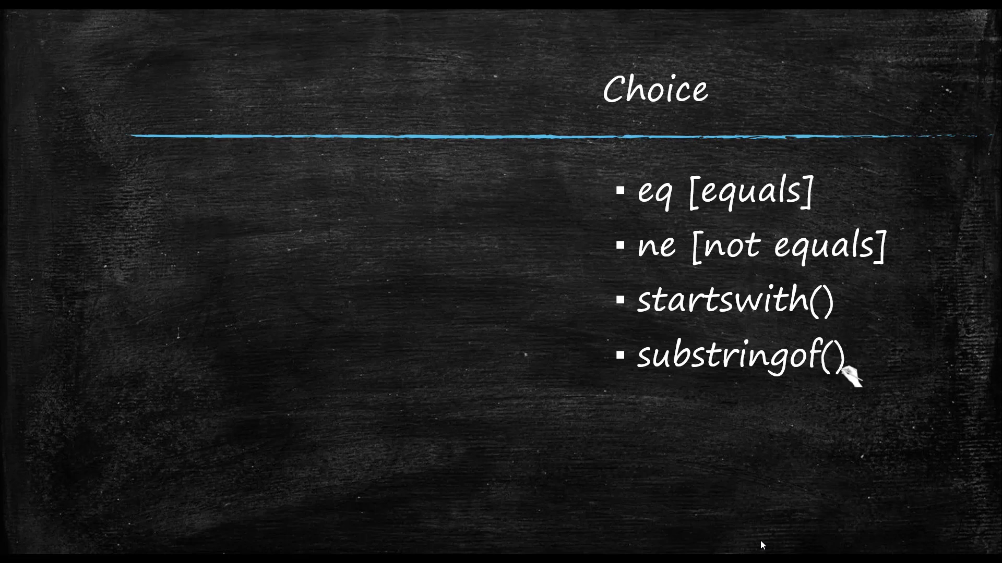
key("alt+Tab")
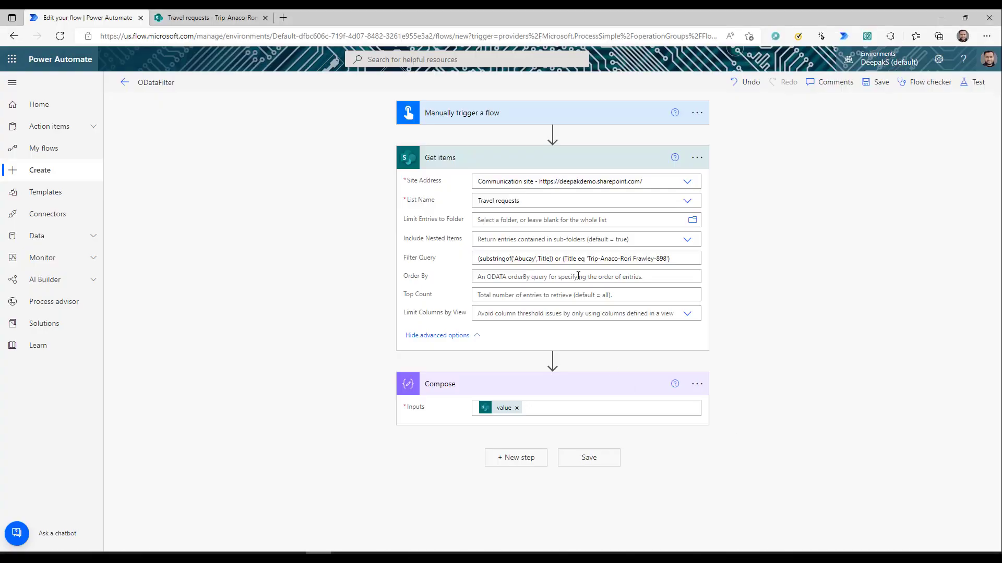
- Select Title in the filter, then check the Airline column values in the Travel requests list
left_click(470, 264)
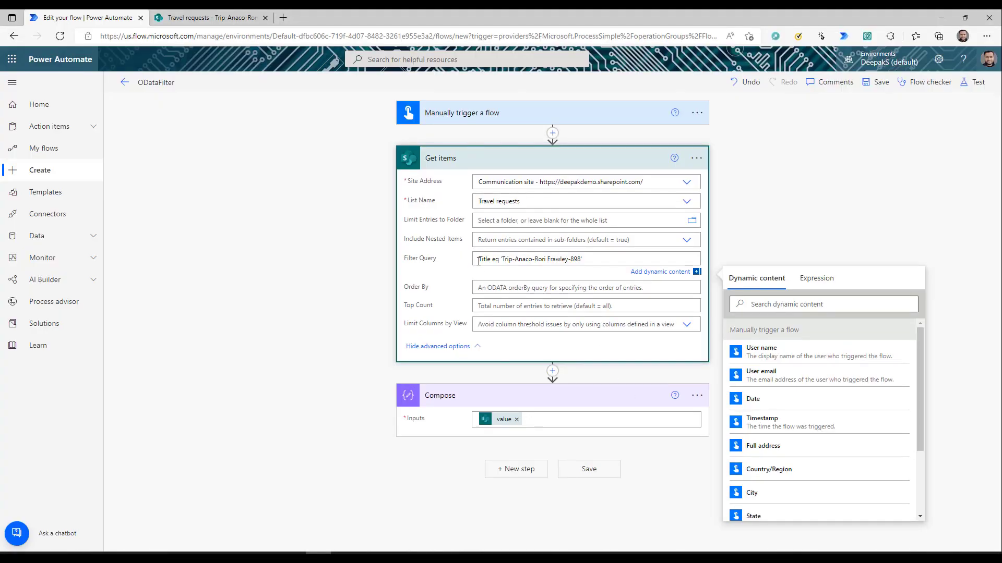
double_click(484, 259)
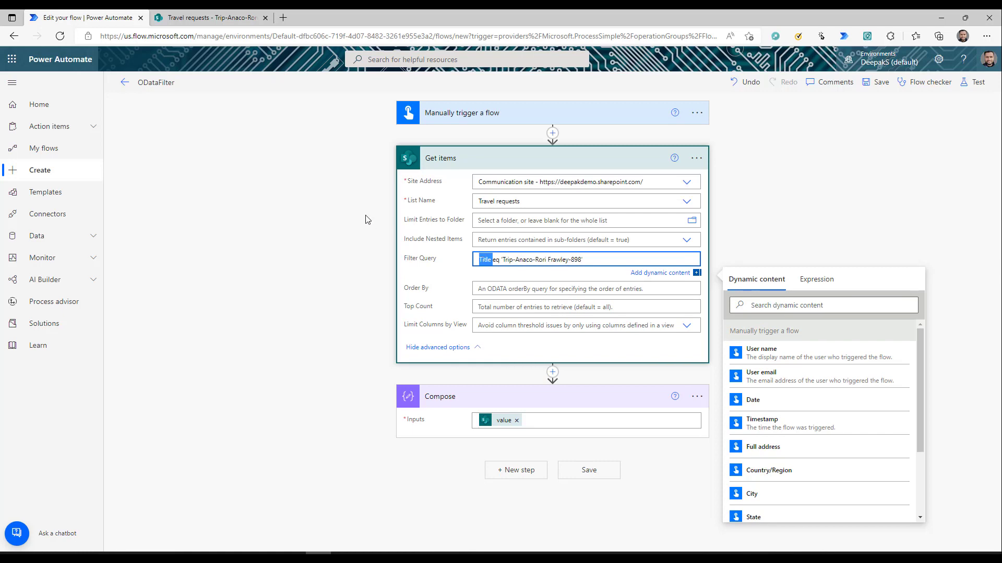
left_click(217, 20)
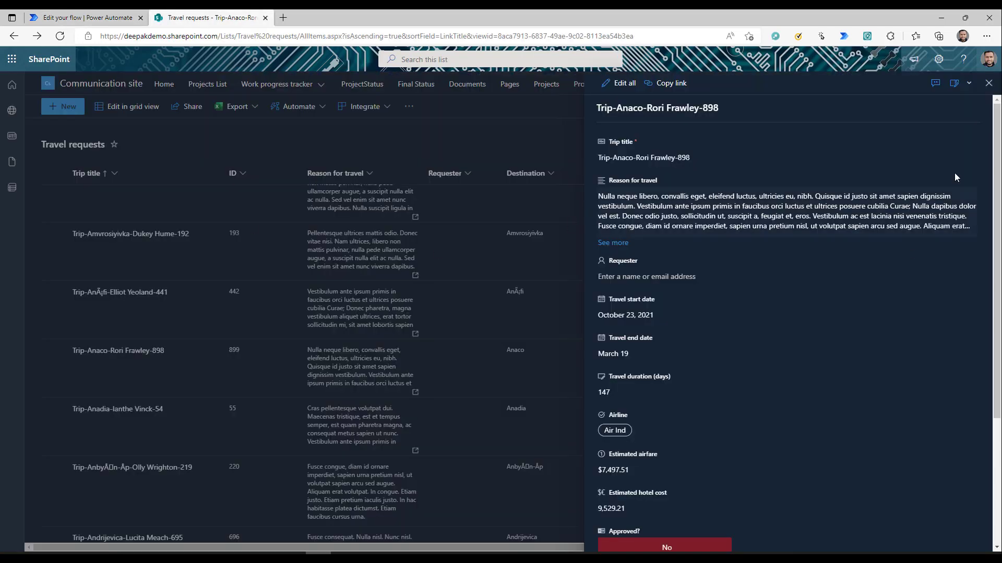
left_click(988, 83)
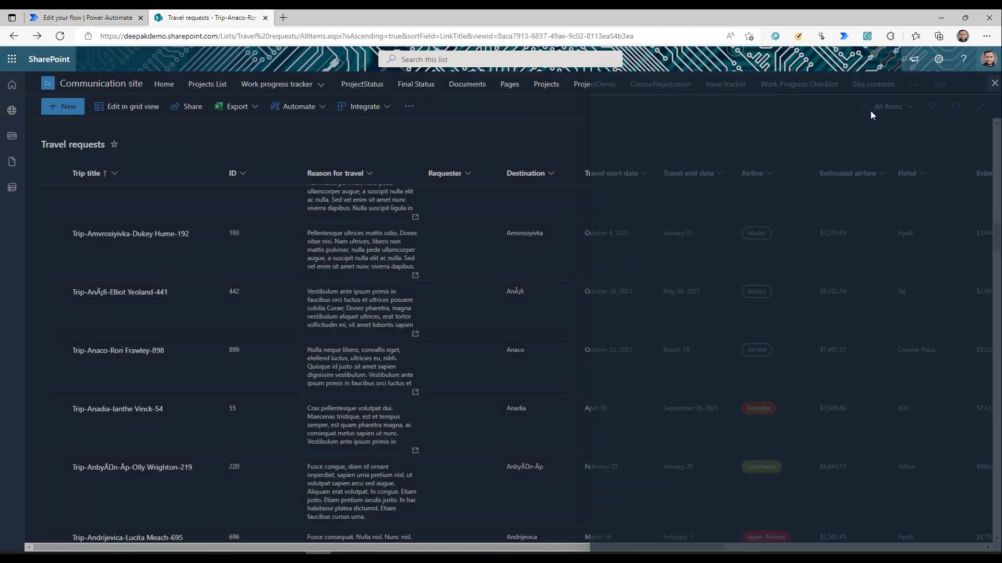
left_click(769, 173)
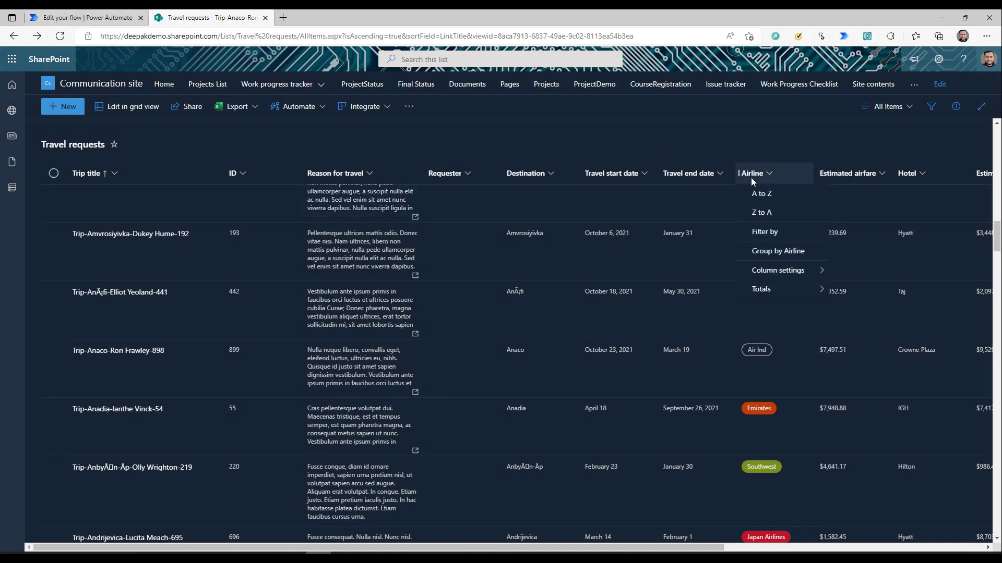
left_click(124, 16)
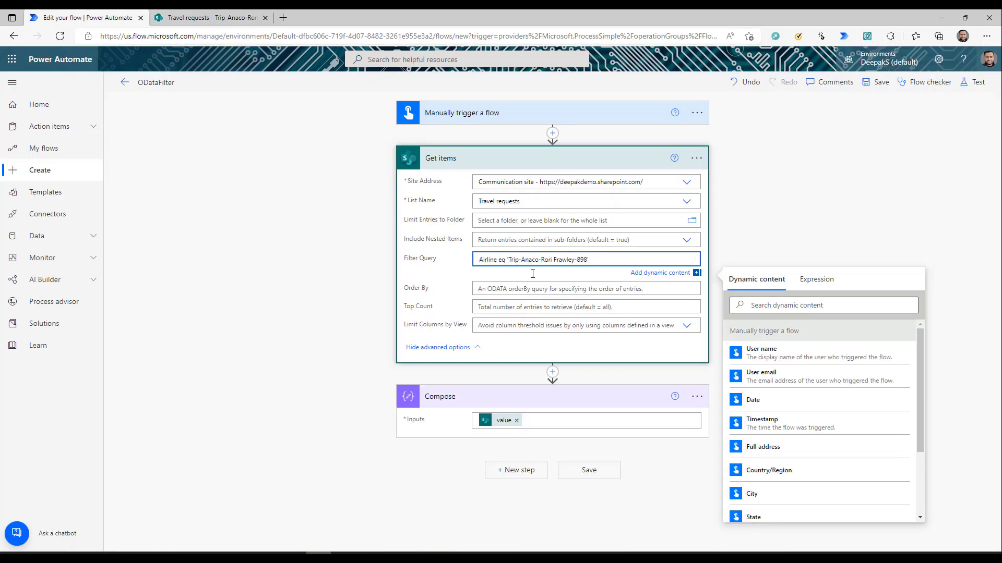
- Close the Airline column menu and change the filter value to give Airline eq 'Emirates'
left_click(197, 21)
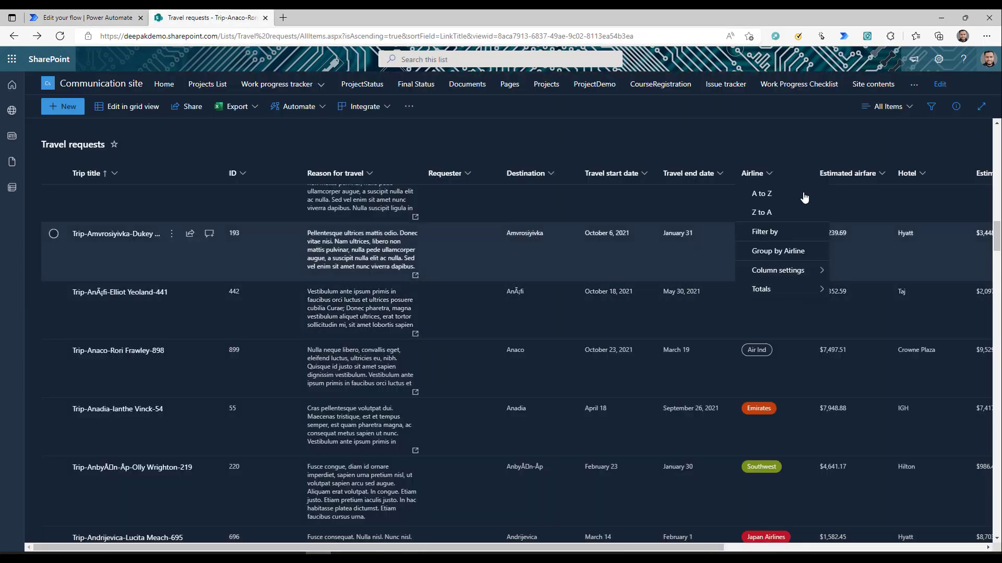
left_click(769, 139)
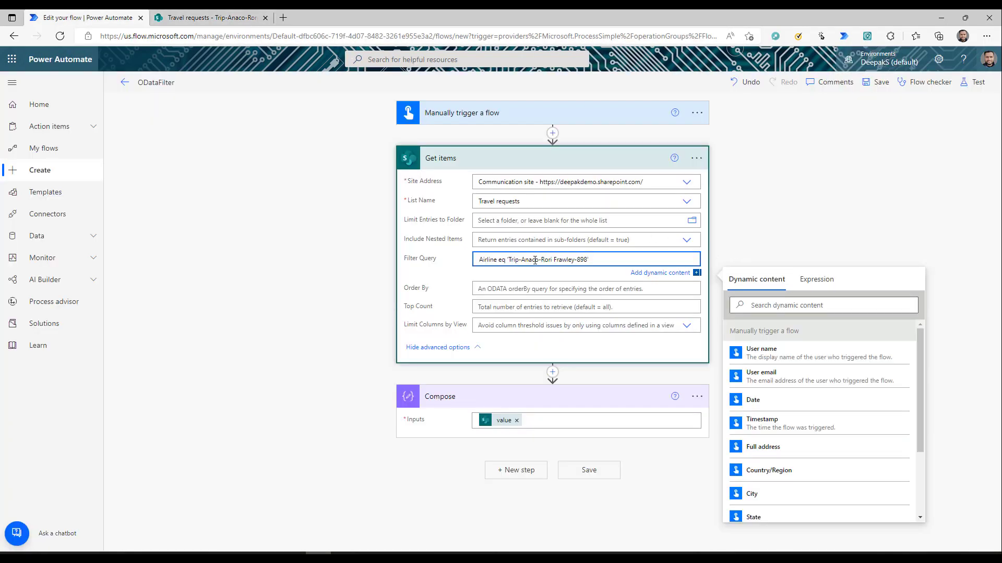
type("Emirates")
type("'")
- Test the Airline eq 'Emirates' flow with the recent trigger and scroll the results to check Emirates trips
left_click(974, 82)
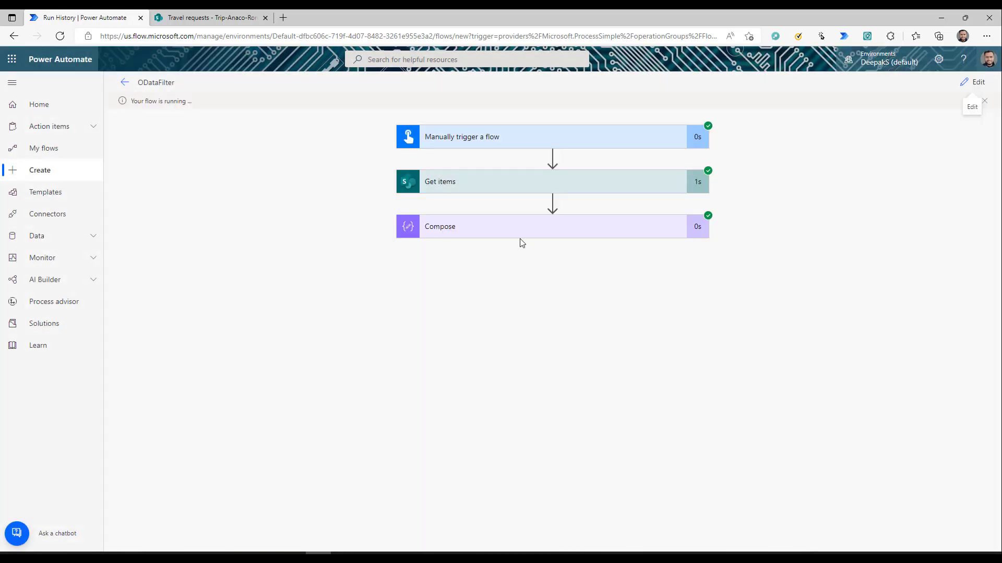
left_click(522, 238)
scroll(531, 334, "down", 3)
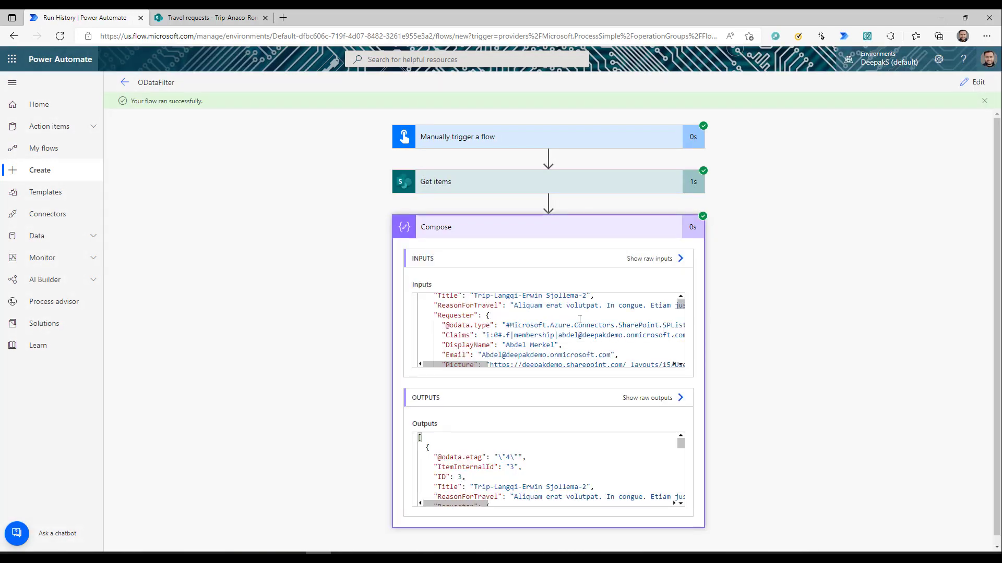
scroll(530, 341, "down", 3)
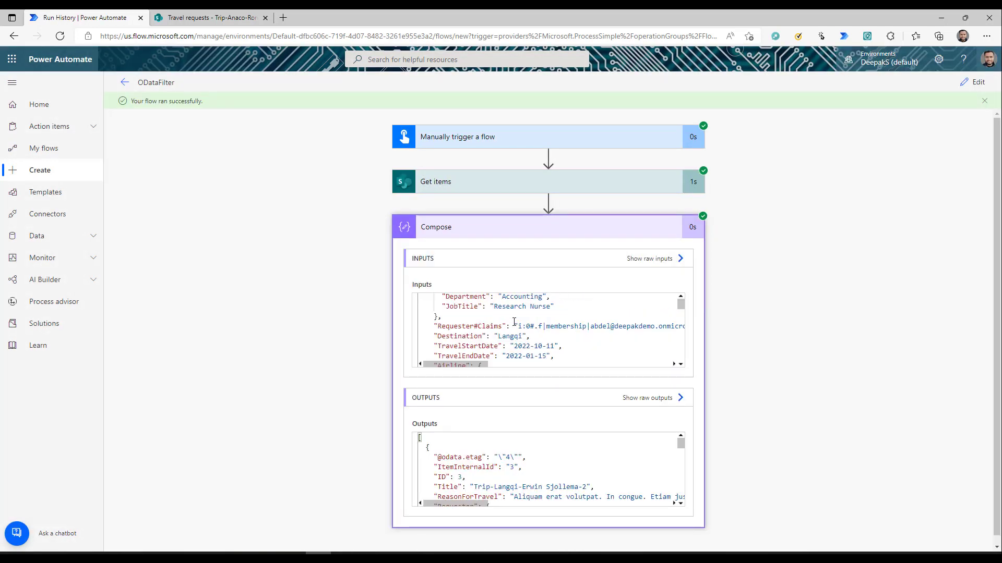
scroll(514, 322, "down", 5)
scroll(501, 328, "up", 2)
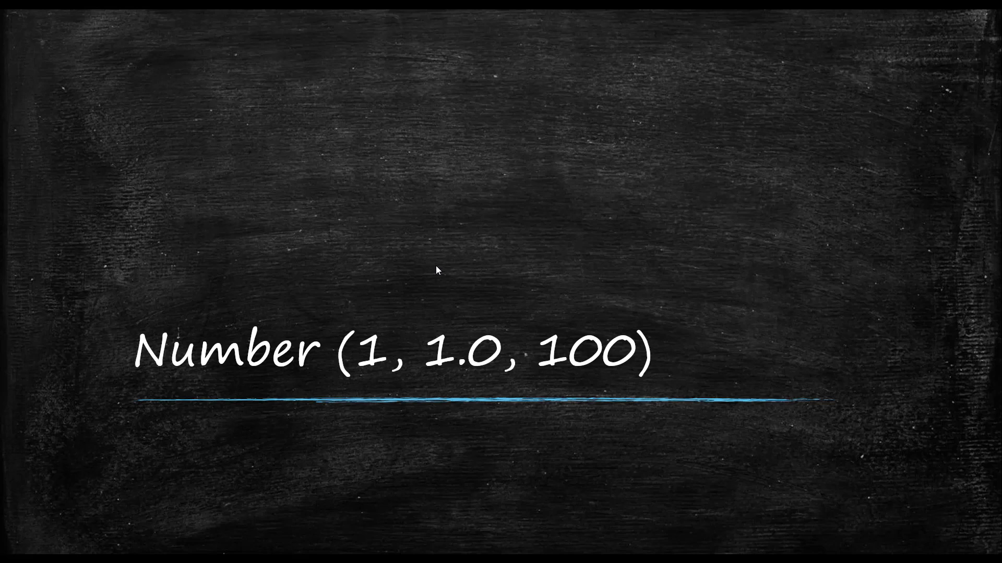
- Advance to the Number slide and reveal its first bullet, 'eq'
left_click(436, 265)
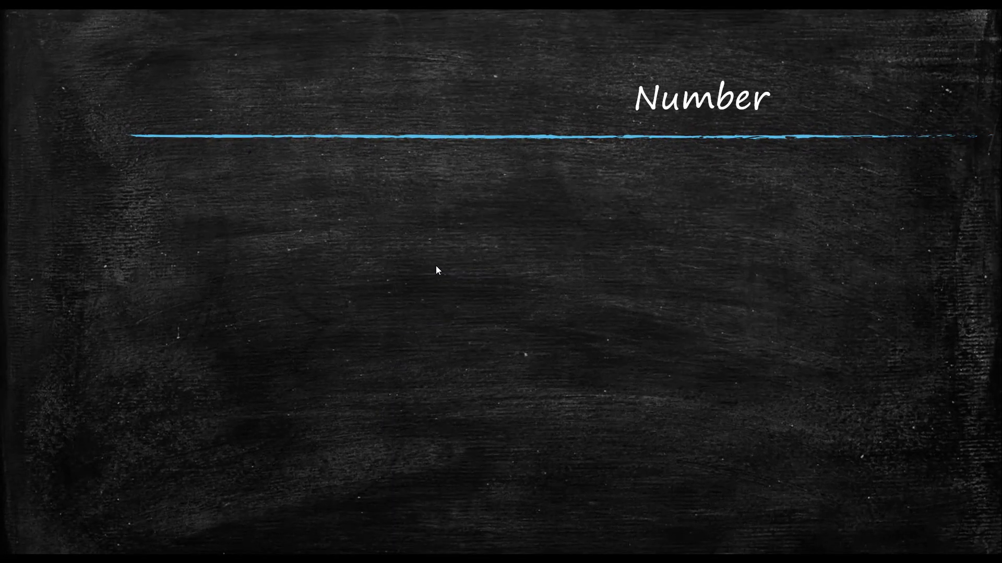
left_click(436, 267)
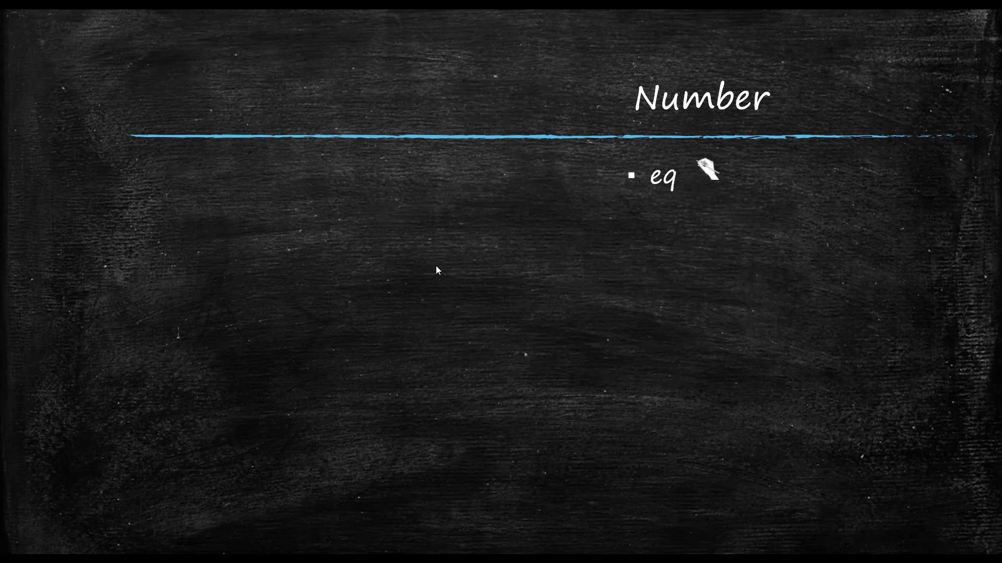
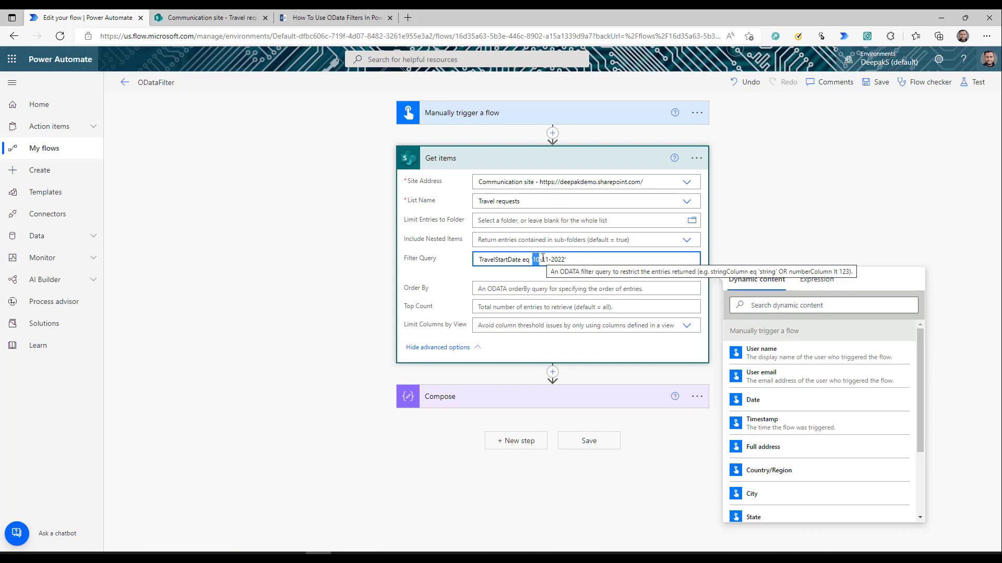
- Change the filter date to '11-OCT-2022', test the flow, and scroll through the run results
left_click(542, 259)
key("BackSpace")
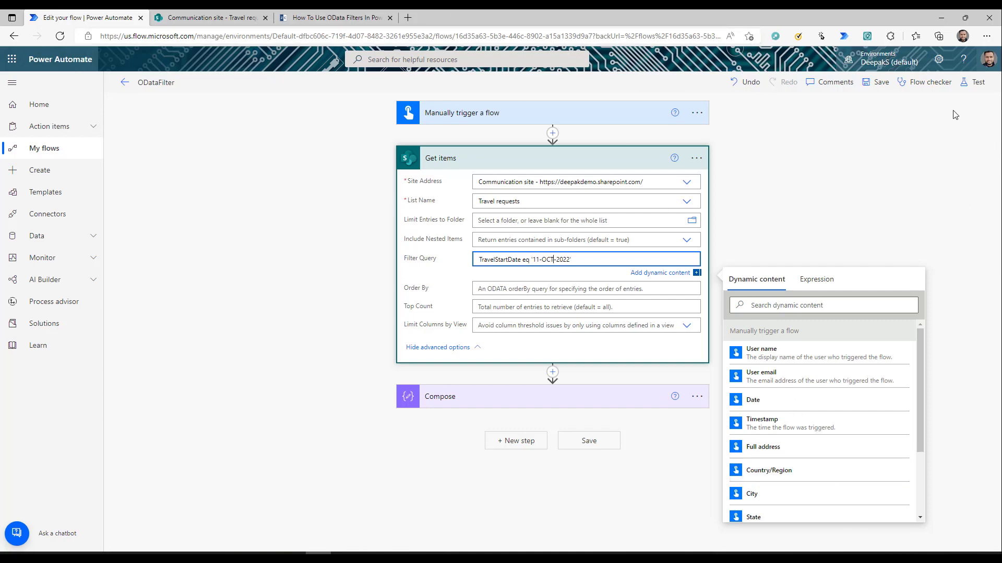
left_click(974, 82)
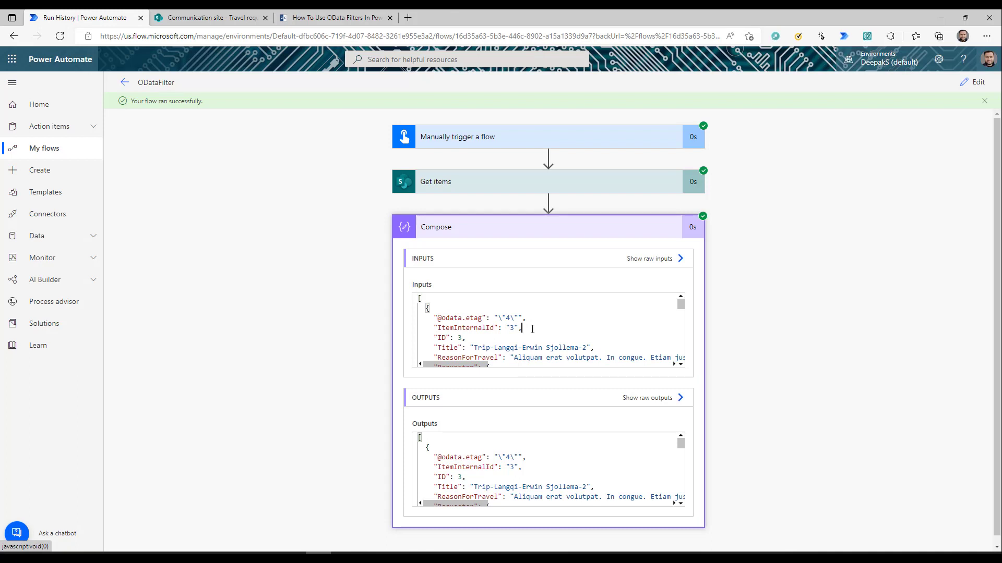
scroll(543, 335, "down", 5)
scroll(543, 335, "down", 3)
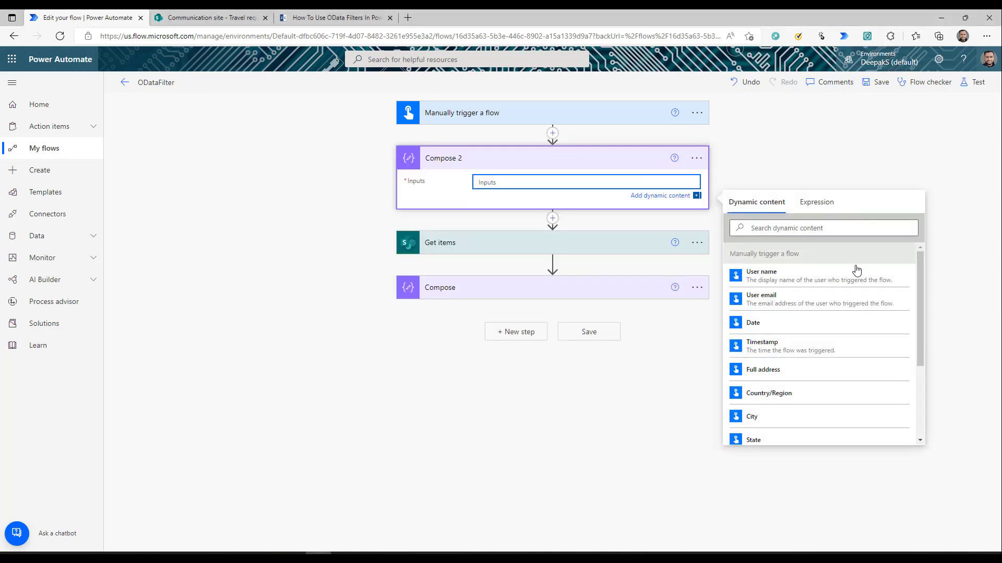
- Enter the expression formatDateTime(utcNow(),'MM-dd-yyyy') as Compose 2's input
left_click(807, 202)
type("form")
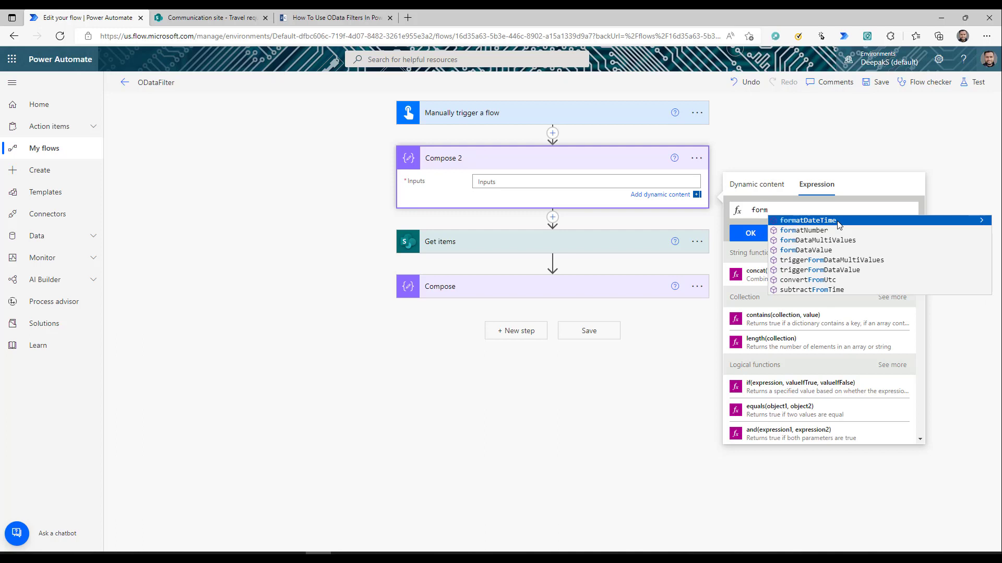
left_click(814, 221)
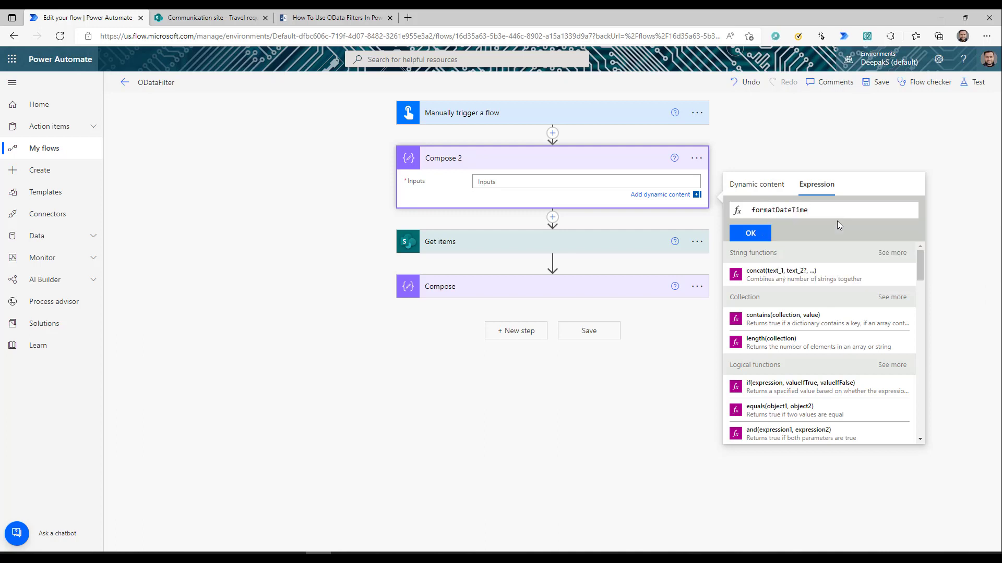
type("(")
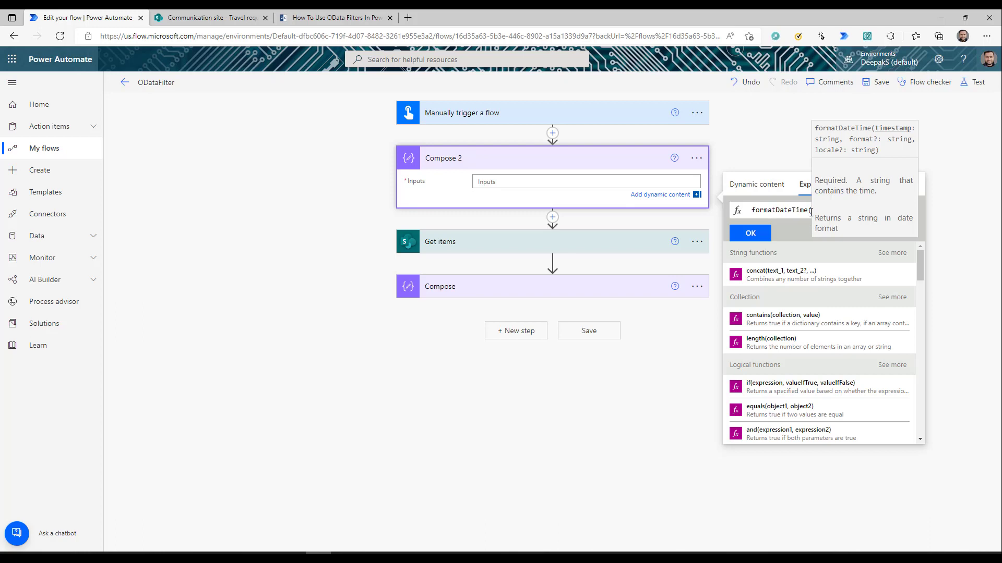
left_click(804, 210)
left_click(813, 210)
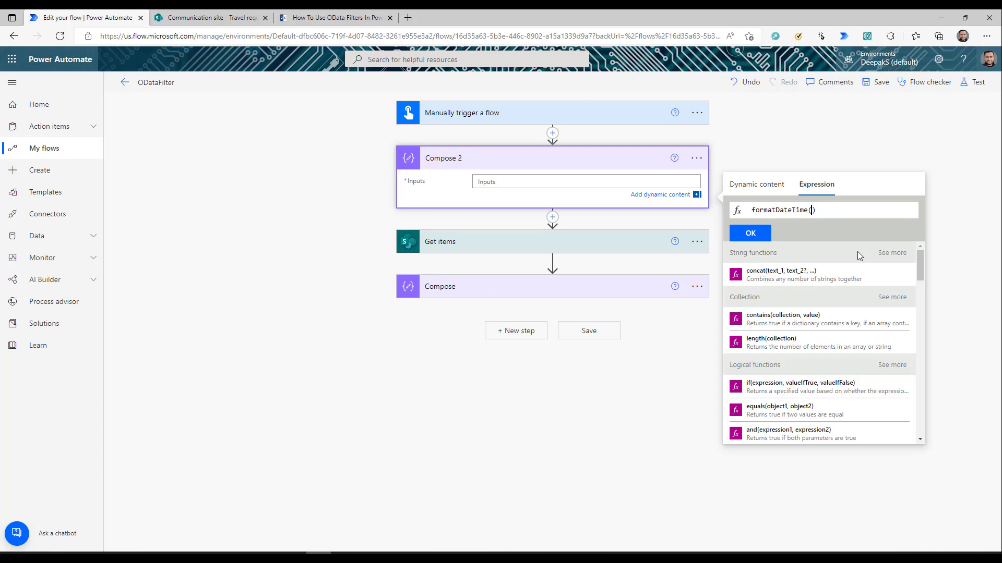
type("utcNow()")
type(",")
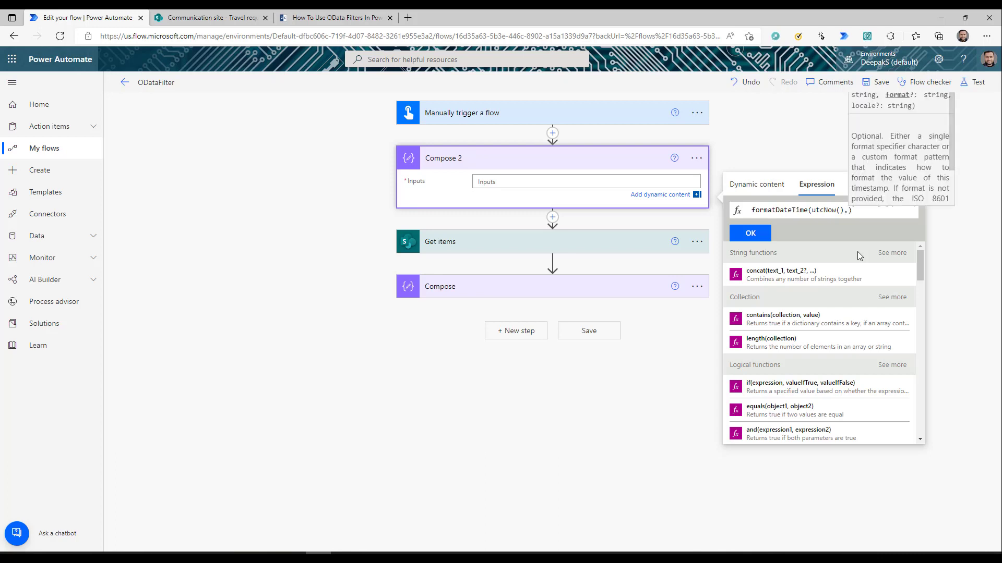
type("''")
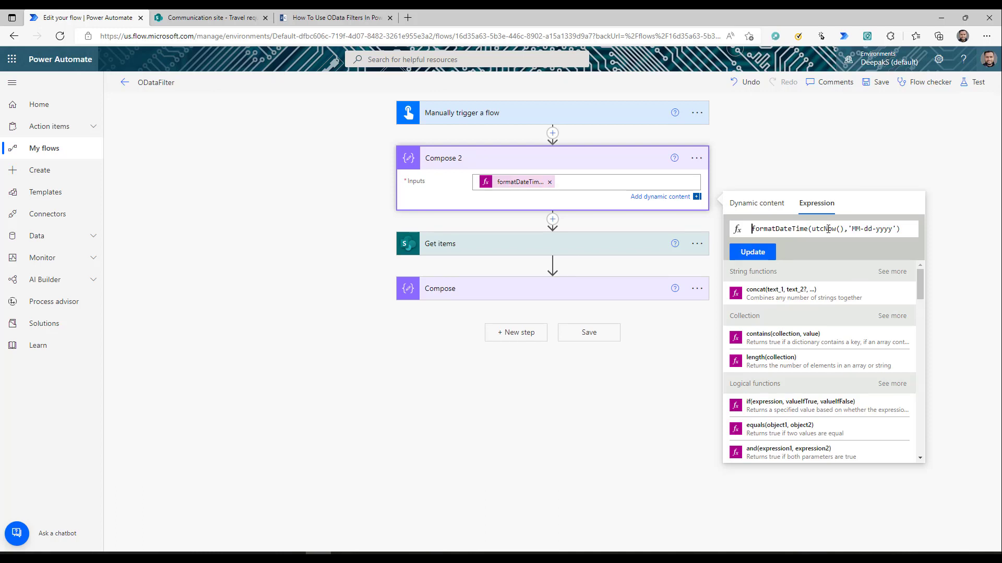
left_click_drag(852, 229, 892, 231)
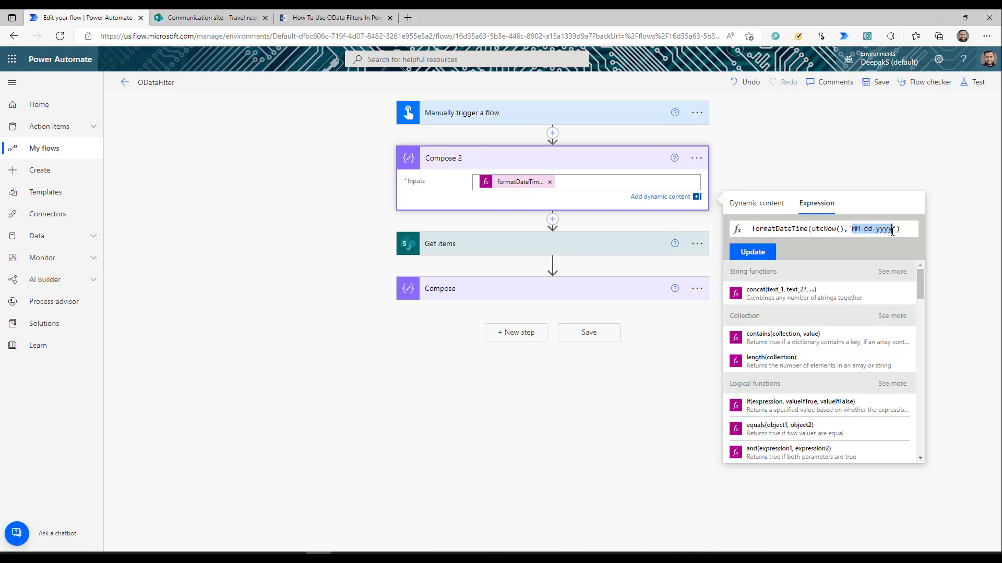
left_click(496, 248)
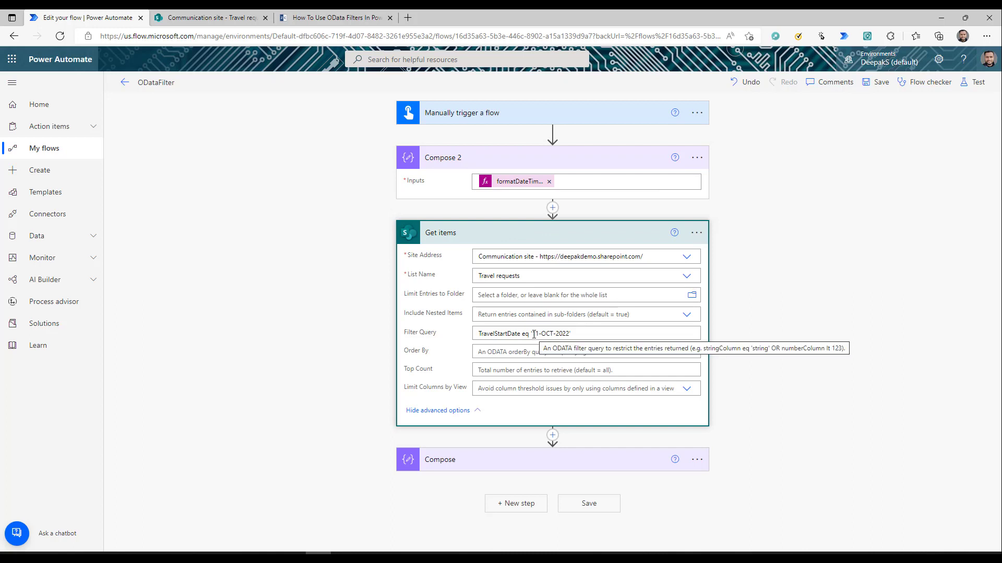
- Replace the fixed filter date with Compose 2's Outputs, then test the flow and review the results
left_click_drag(533, 334, 566, 335)
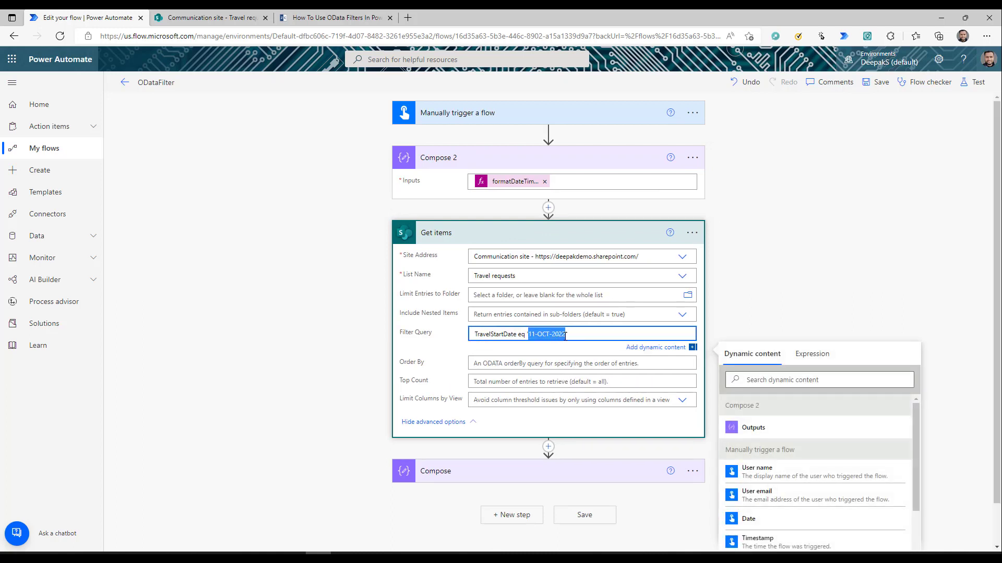
left_click(753, 428)
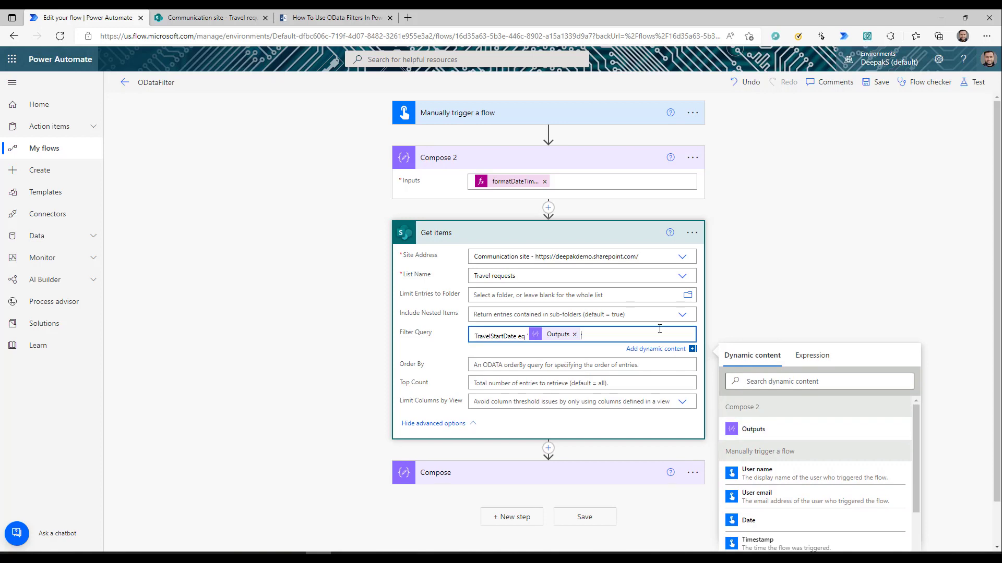
left_click(976, 83)
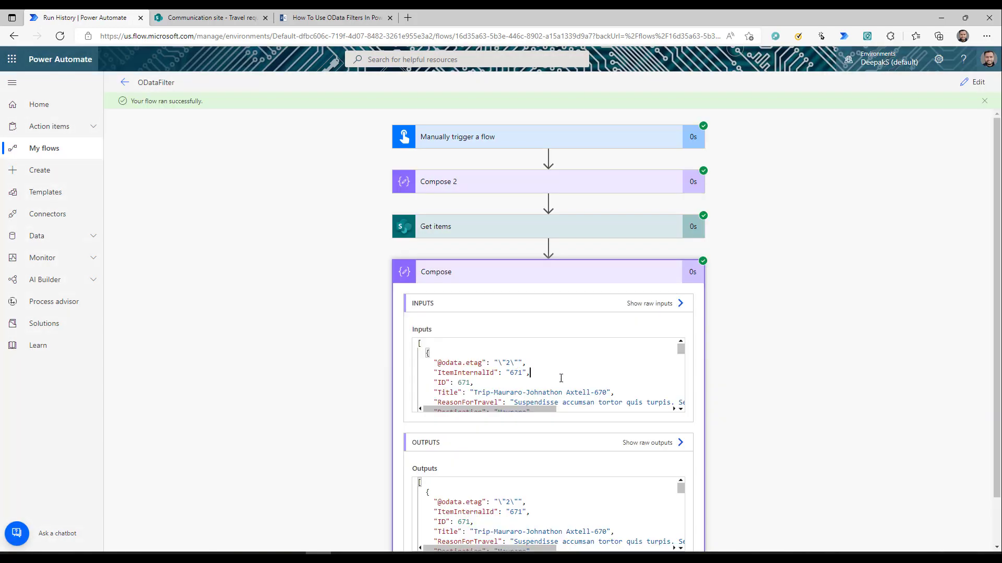
scroll(560, 378, "down", 10)
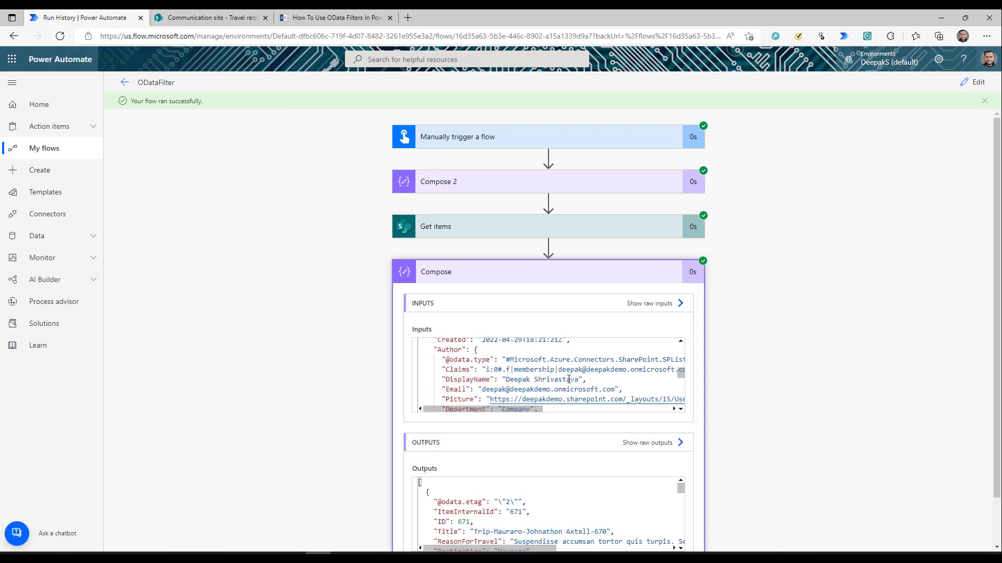
scroll(568, 379, "down", 8)
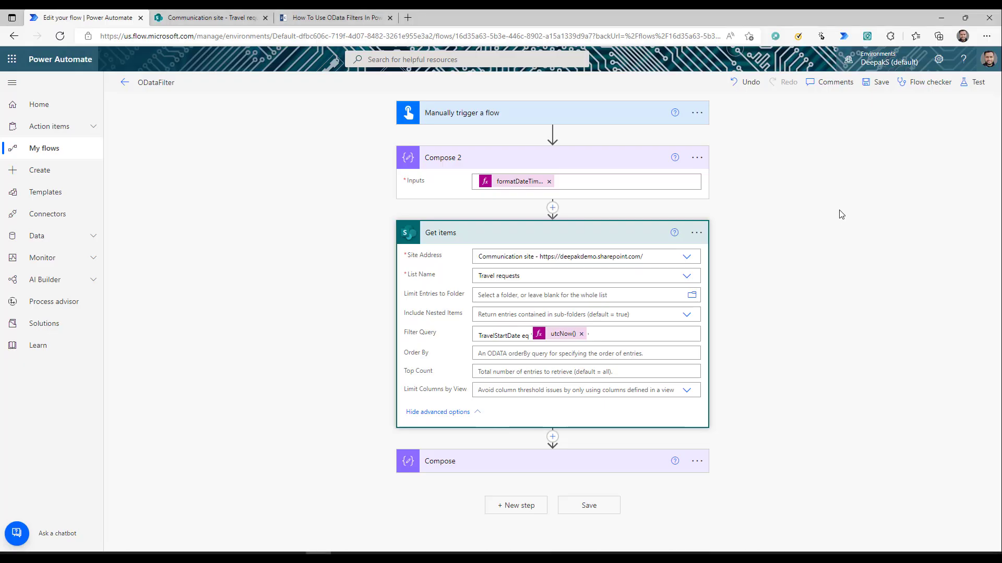
- Change the TravelStartDate filter operator from eq to le
left_click(523, 334)
key("BackSpace")
key("BackSpace")
key("BackSpace")
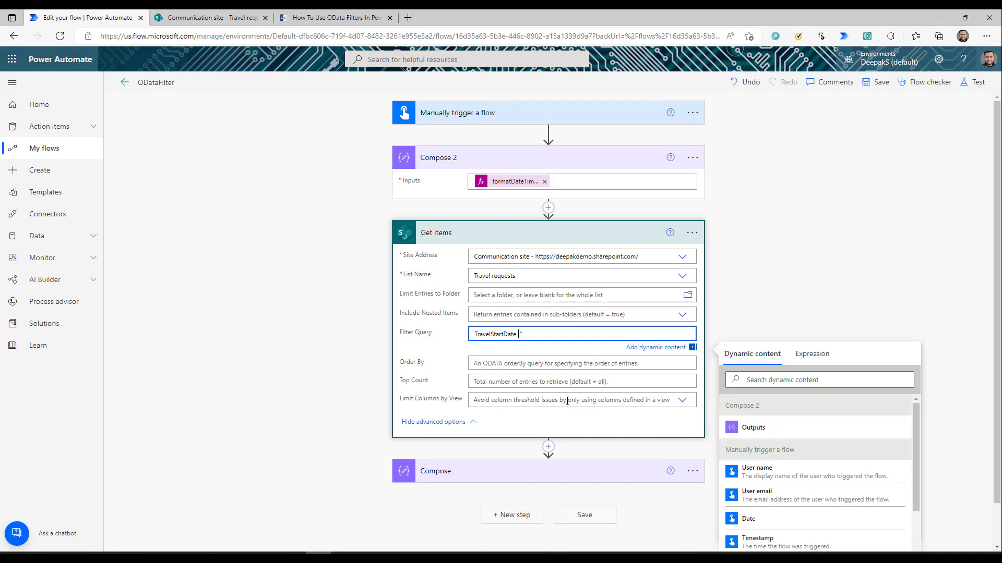
type("le")
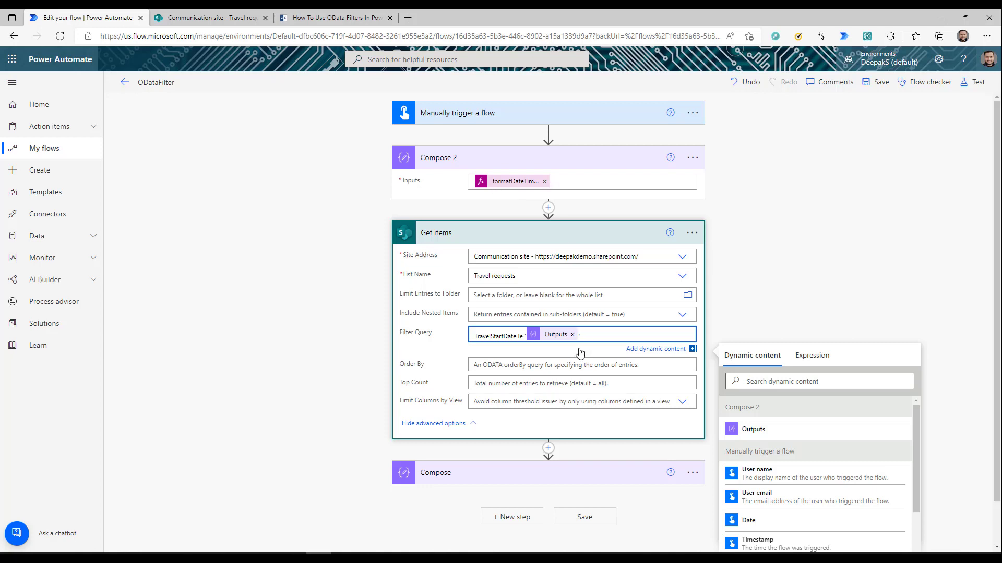
- Test the le filter and scroll the run's Compose inputs to confirm earlier trips are returned
left_click(973, 82)
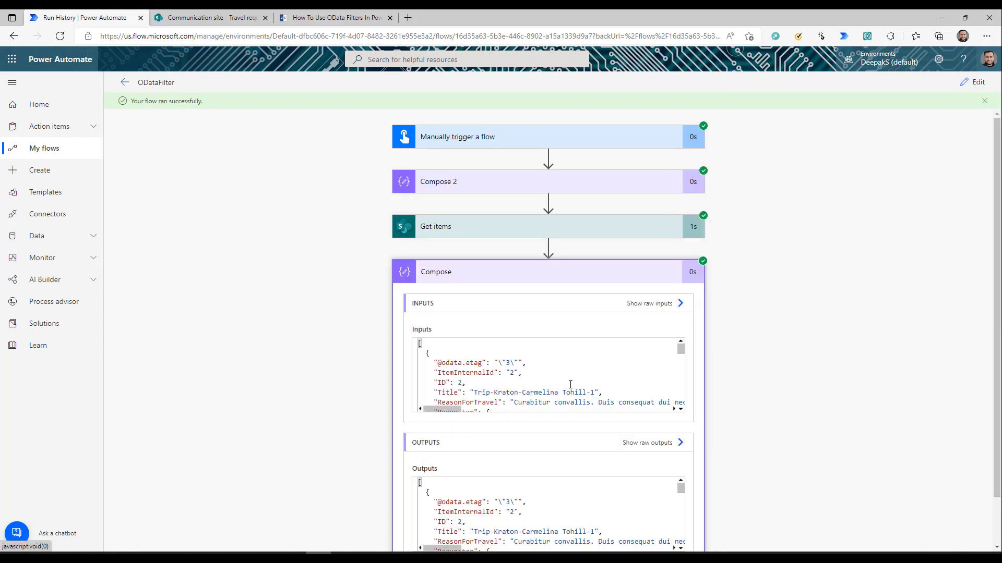
scroll(570, 384, "down", 20)
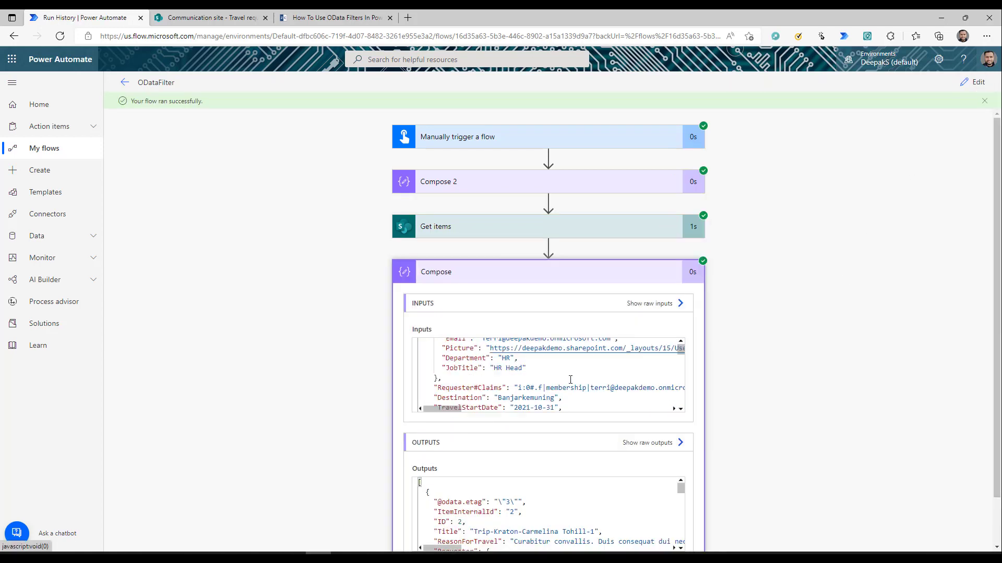
scroll(570, 380, "down", 5)
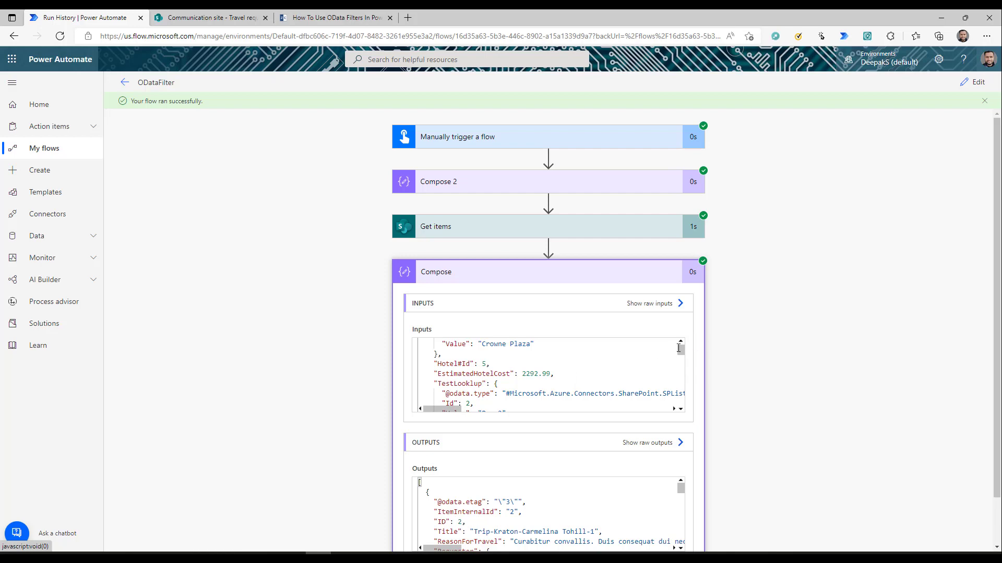
left_click_drag(681, 351, 680, 398)
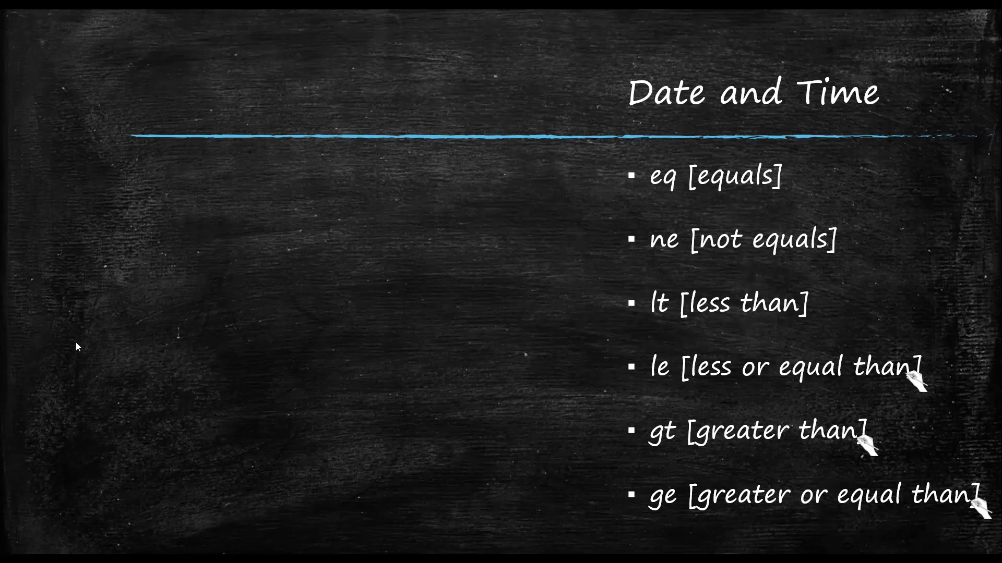
left_click(76, 343)
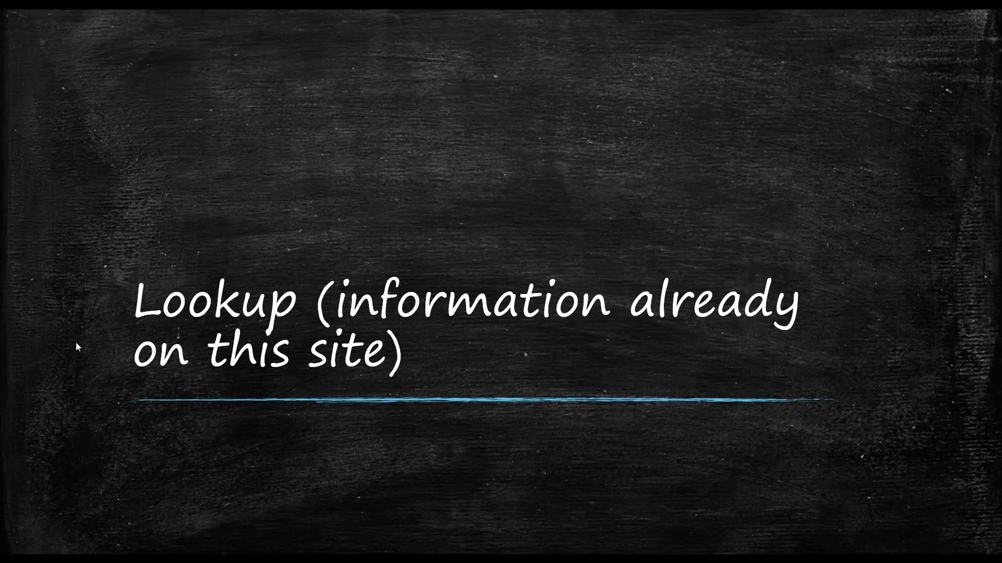
- Leave the Lookup slide listing eq and ne for the SharePoint Travel requests list
left_click(76, 342)
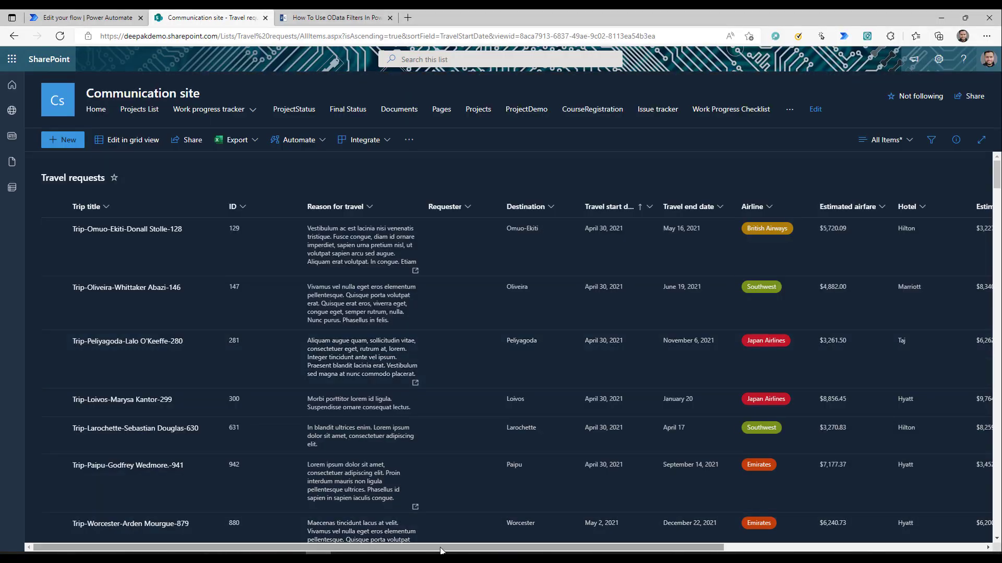
- Sort the Travel requests list descending by RequestRef and highlight TestLookup in the URL
scroll(504, 538, "right", 5)
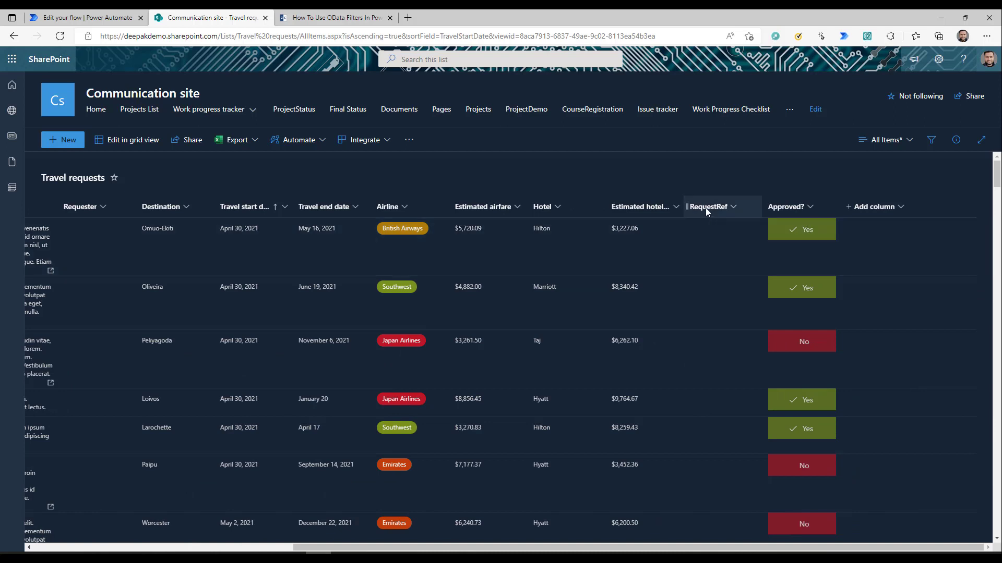
left_click(705, 208)
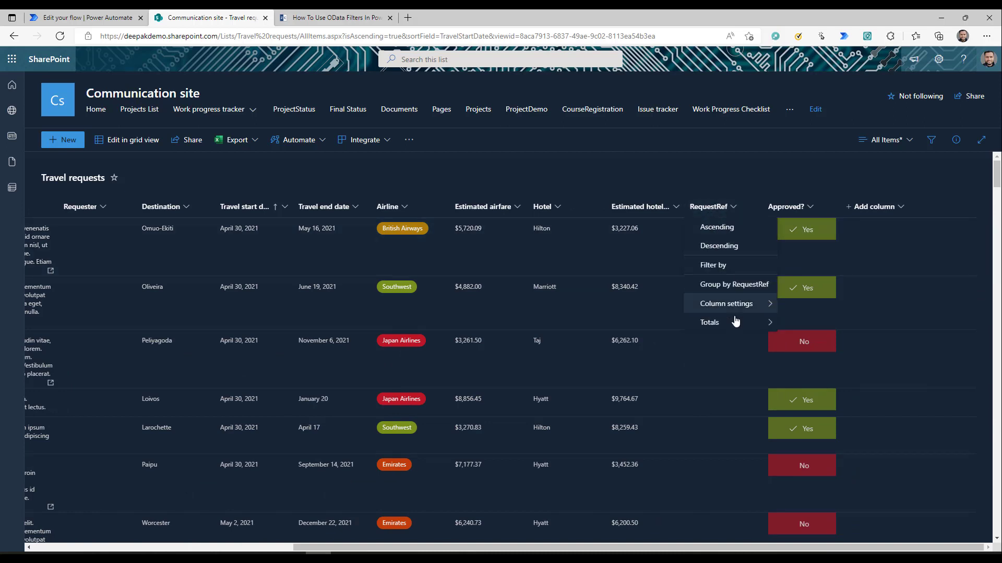
left_click(711, 246)
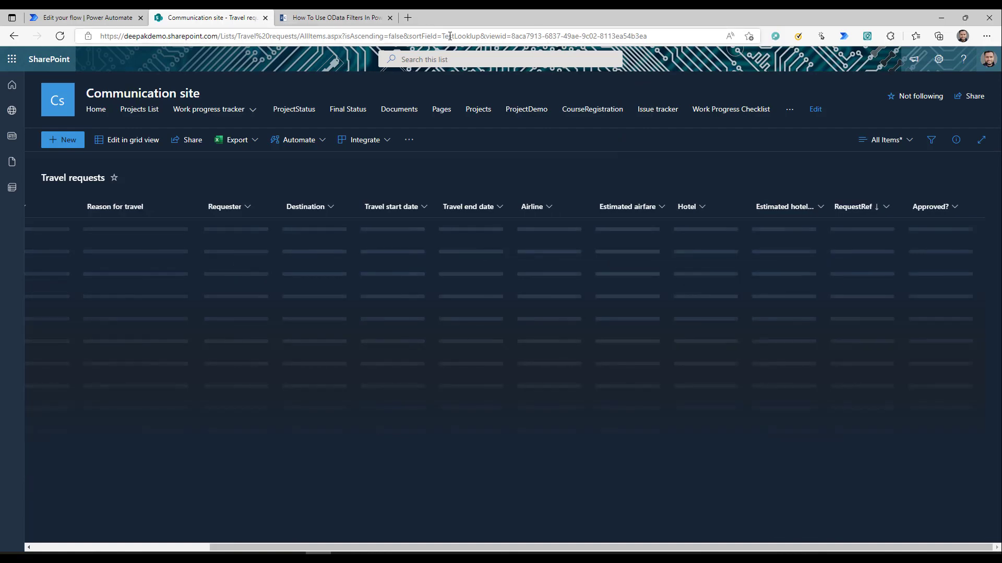
left_click_drag(442, 37, 480, 38)
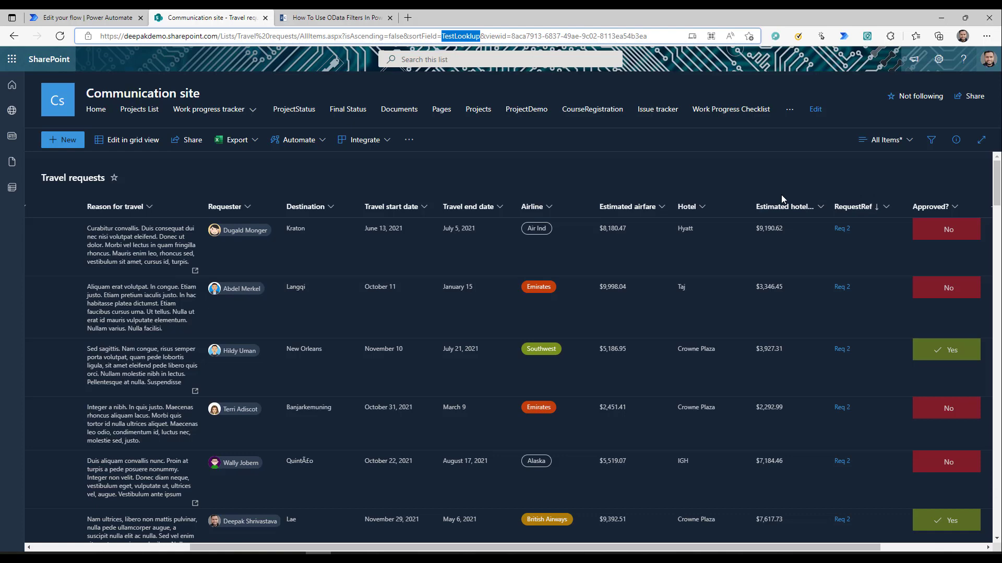
- Change the Get items filter operator from le to eq, then return to the Travel requests list
left_click(84, 18)
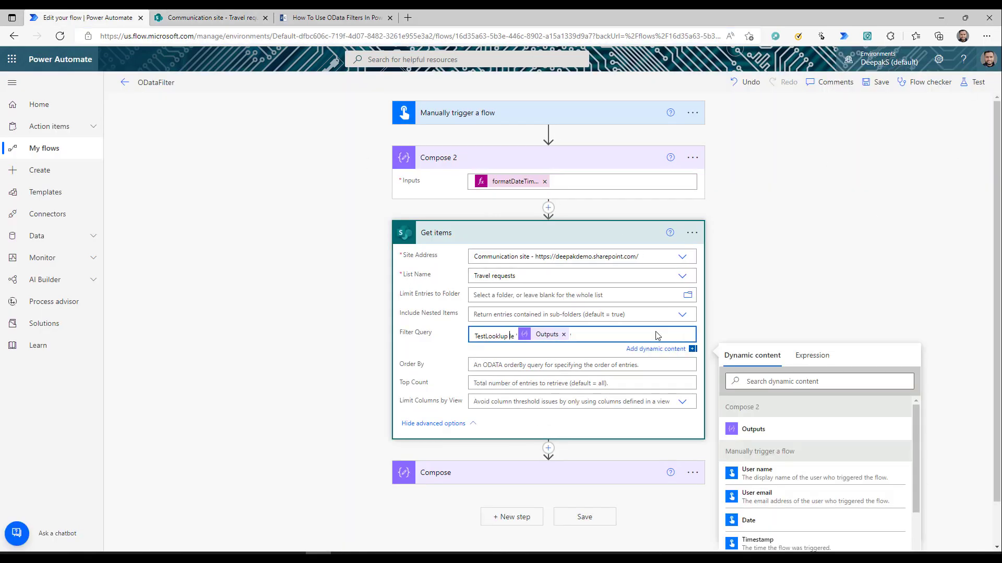
key("BackSpace")
key("BackSpace")
type("eq")
left_click(230, 17)
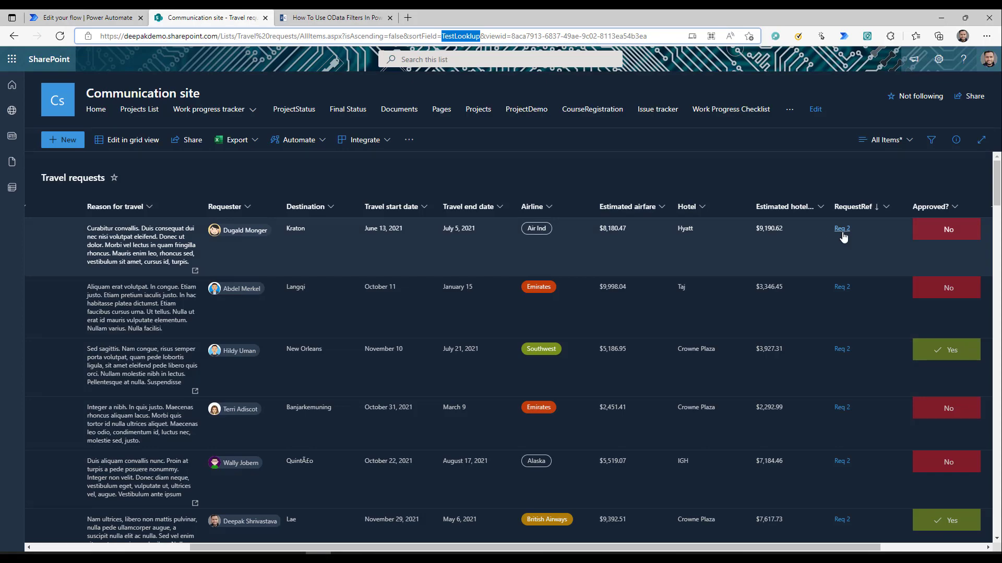
scroll(866, 431, "down", 10)
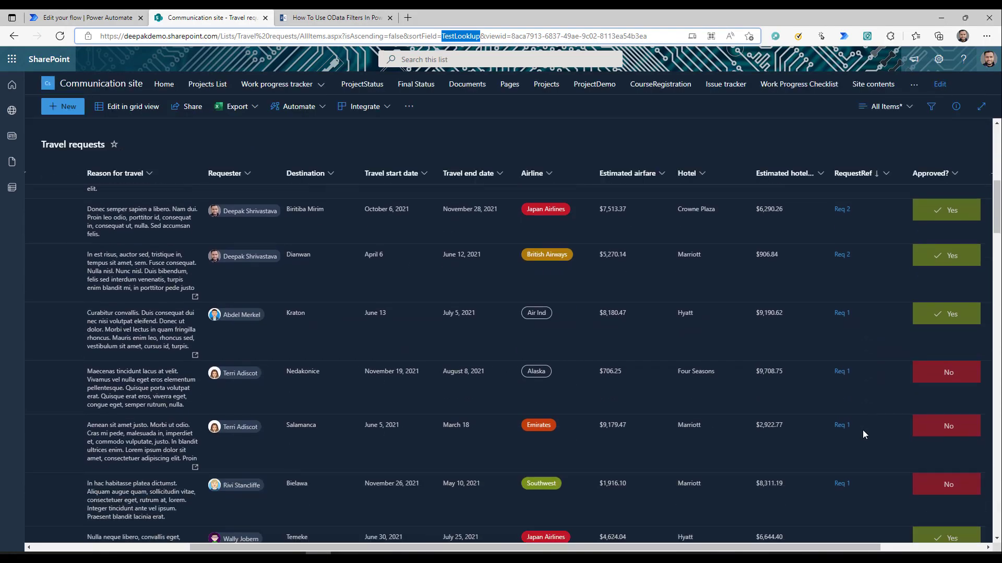
scroll(813, 350, "up", 5)
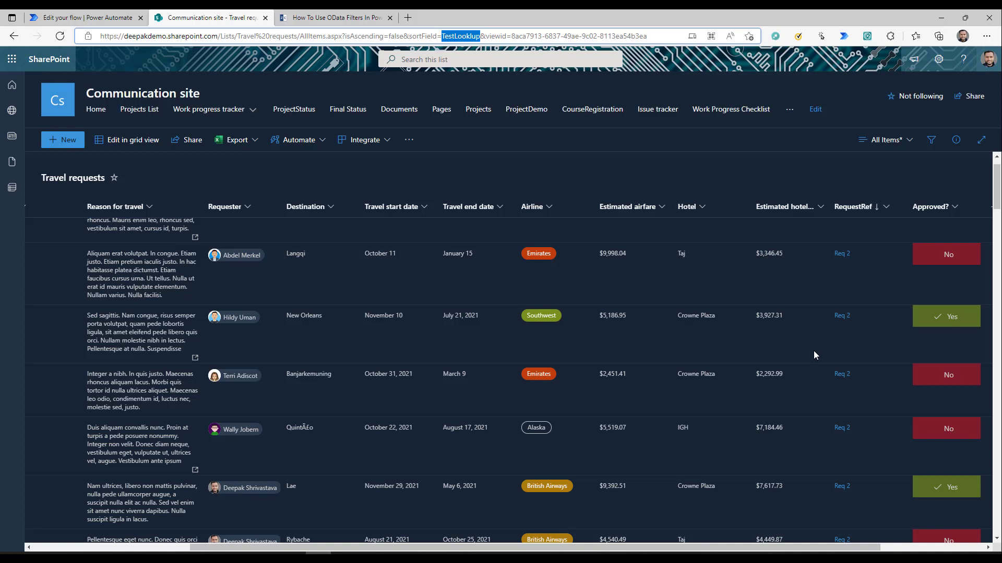
scroll(813, 350, "up", 1)
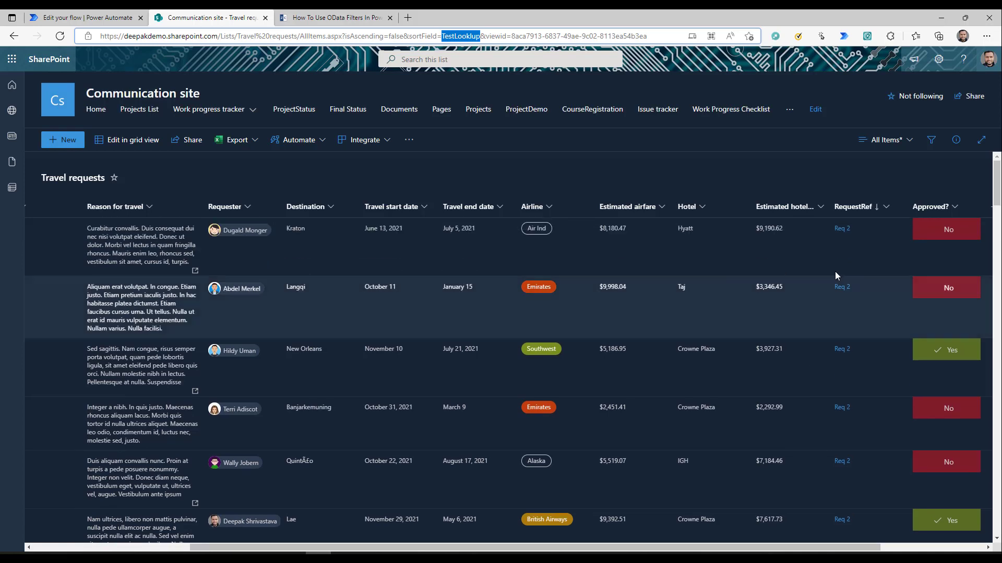
left_click(938, 59)
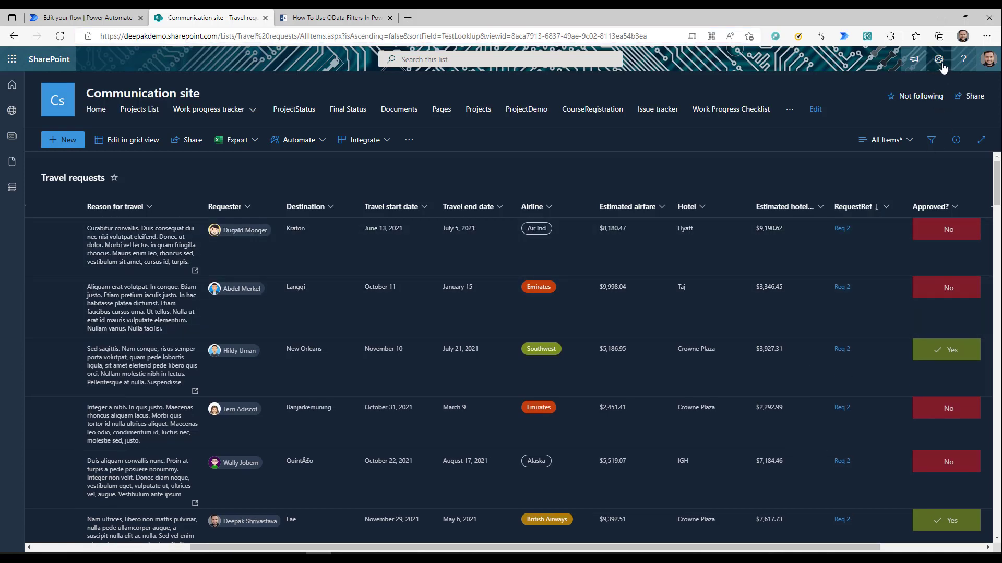
left_click(862, 167)
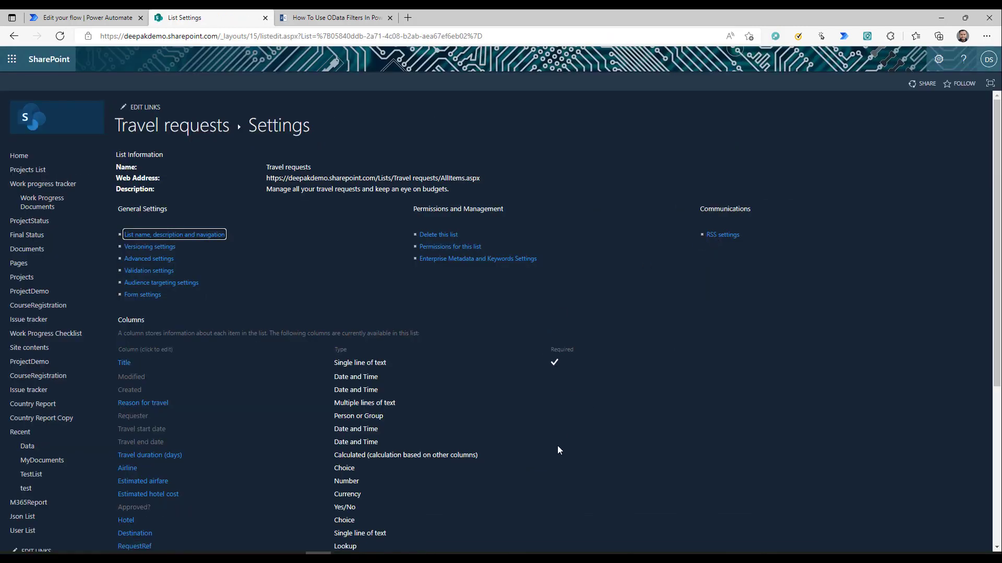
scroll(153, 470, "down", 4)
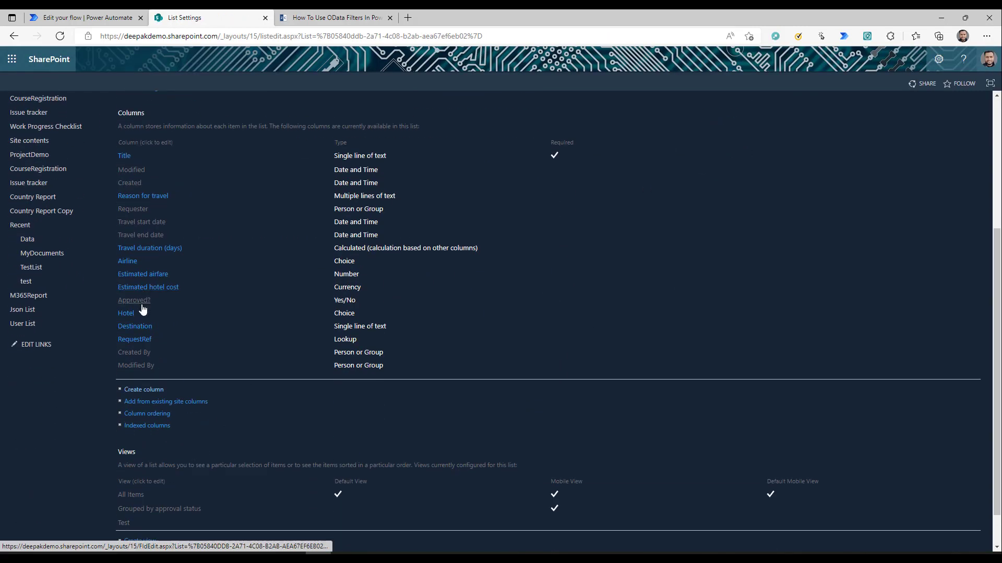
left_click(138, 340)
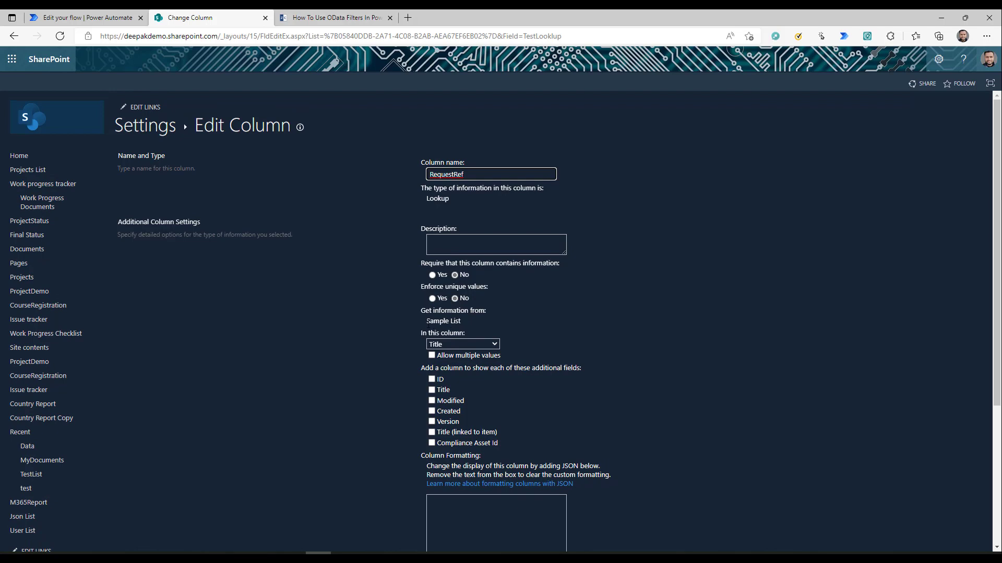
left_click_drag(427, 321, 489, 327)
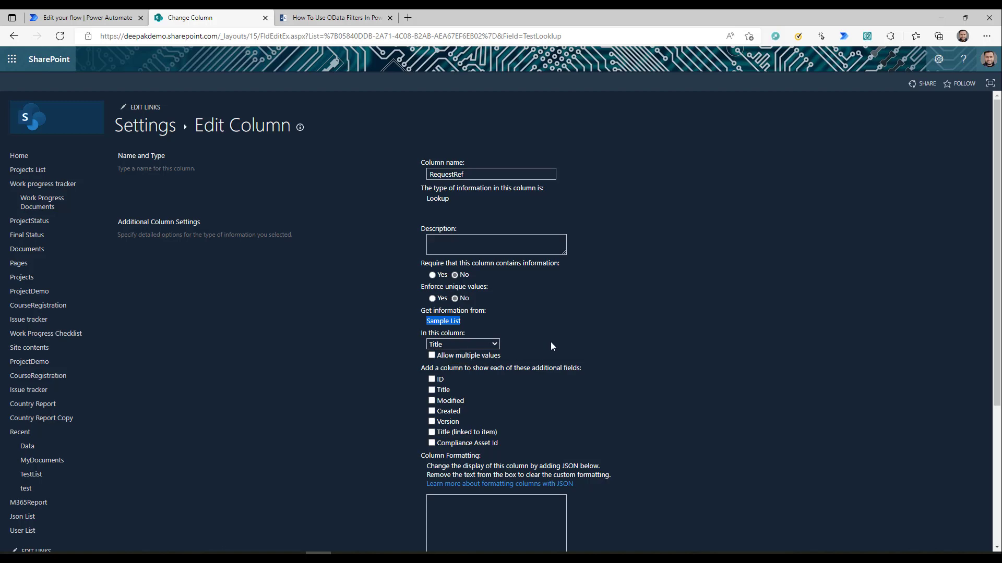
left_click(477, 345)
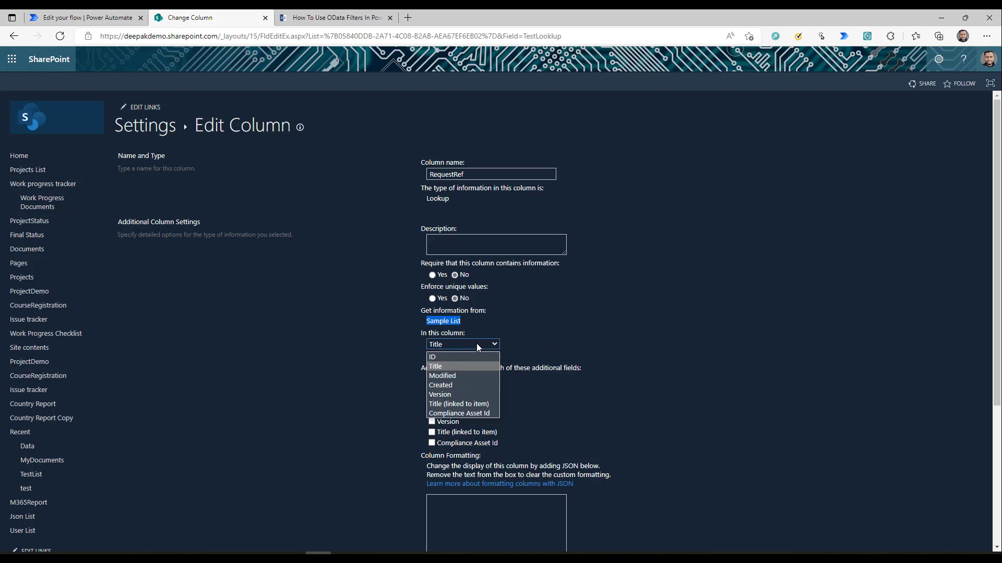
left_click(568, 327)
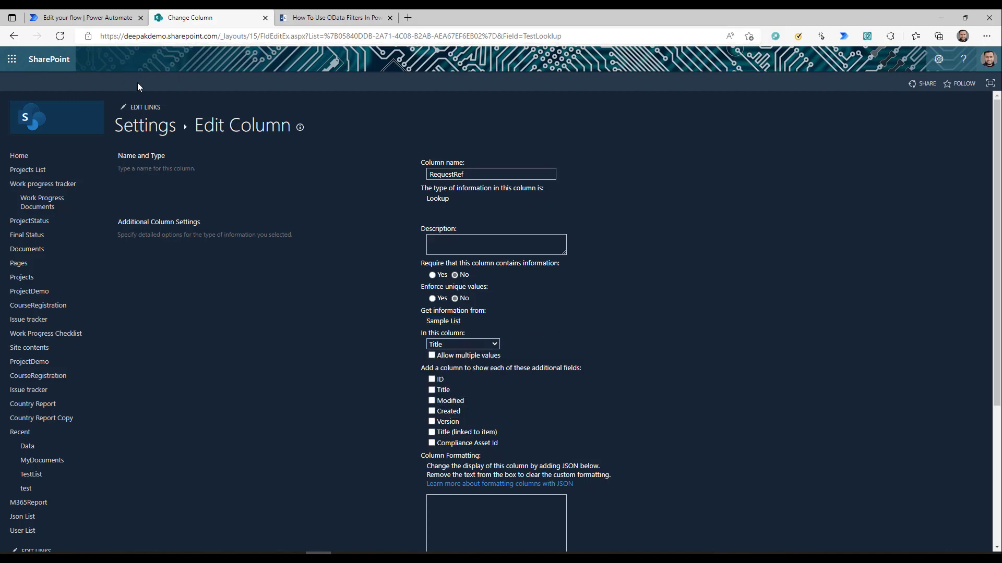
left_click(14, 36)
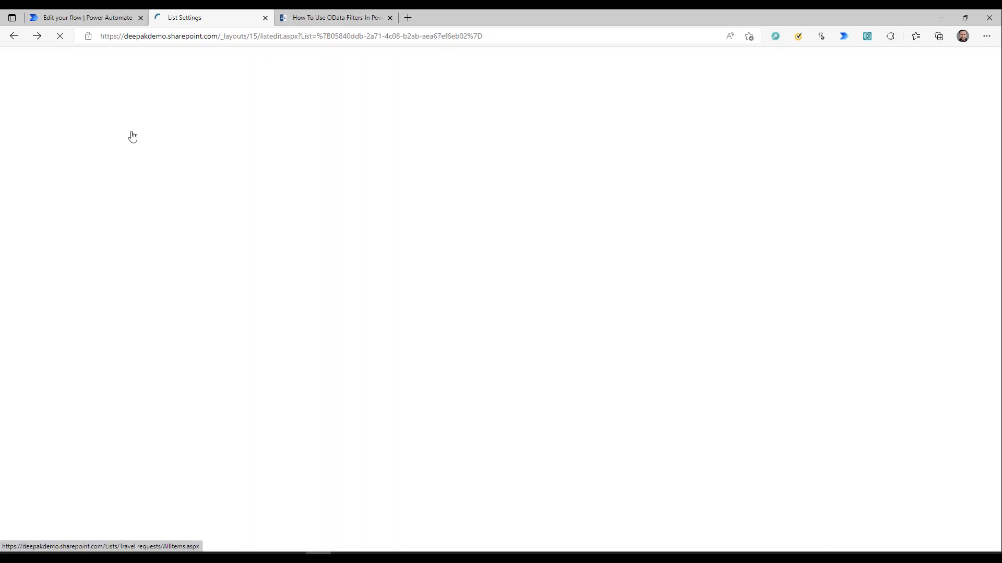
left_click(14, 36)
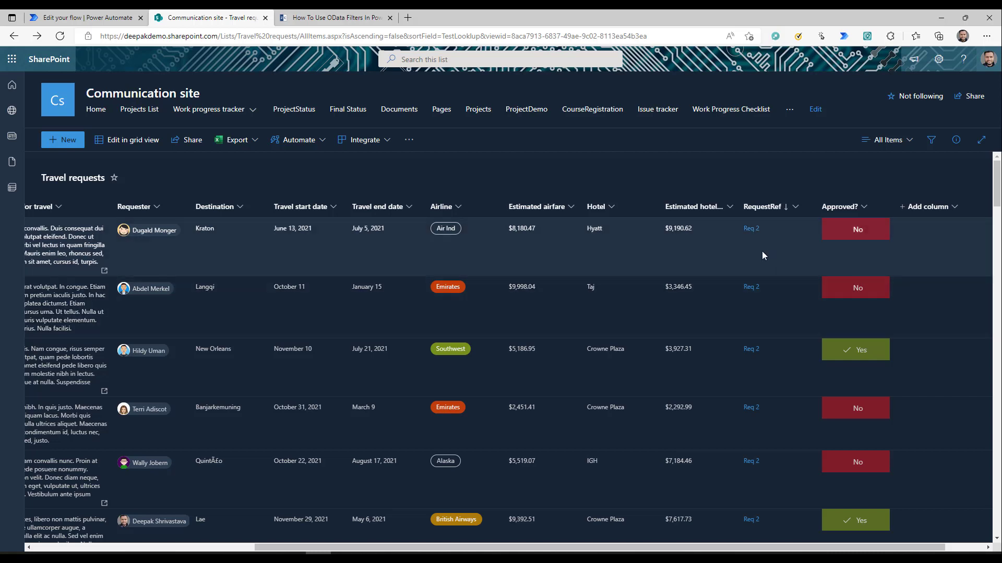
- Edit the filter query to read TestLookup/Title eq 'Req 2', correcting typos along the way
left_click(107, 18)
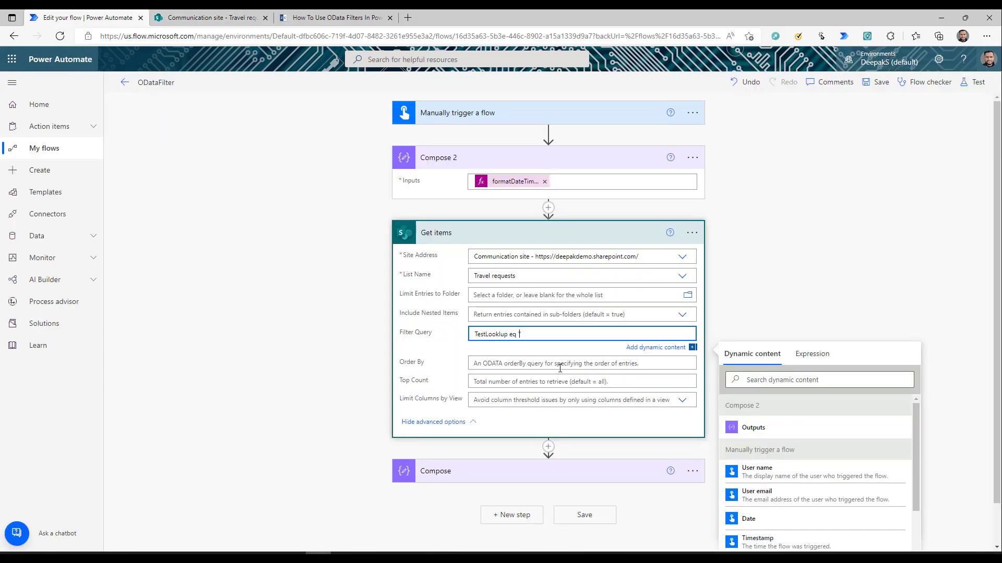
type("Req 2")
left_click(507, 334)
type("\\")
key("BackSpace")
type("/Ttile")
key("Delete")
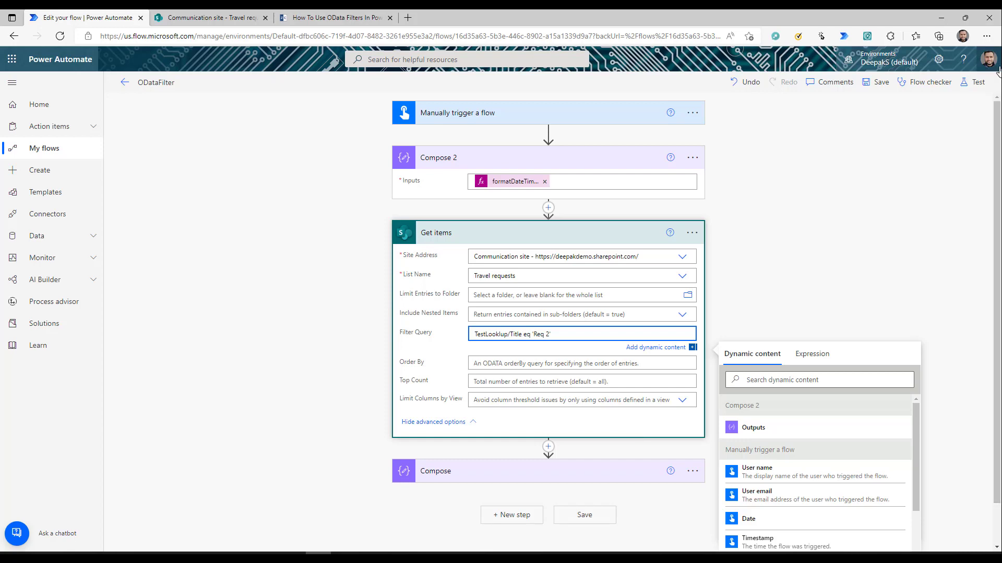
- Test the flow and locate the TestLookup value 'Req 2' in the Compose step's inputs
left_click(971, 83)
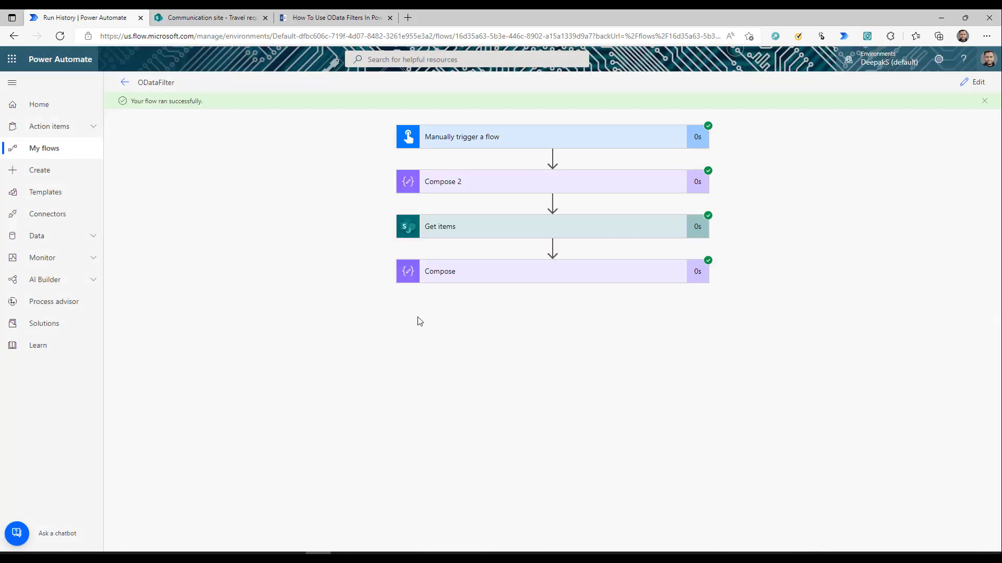
left_click(470, 273)
scroll(735, 402, "down", 1)
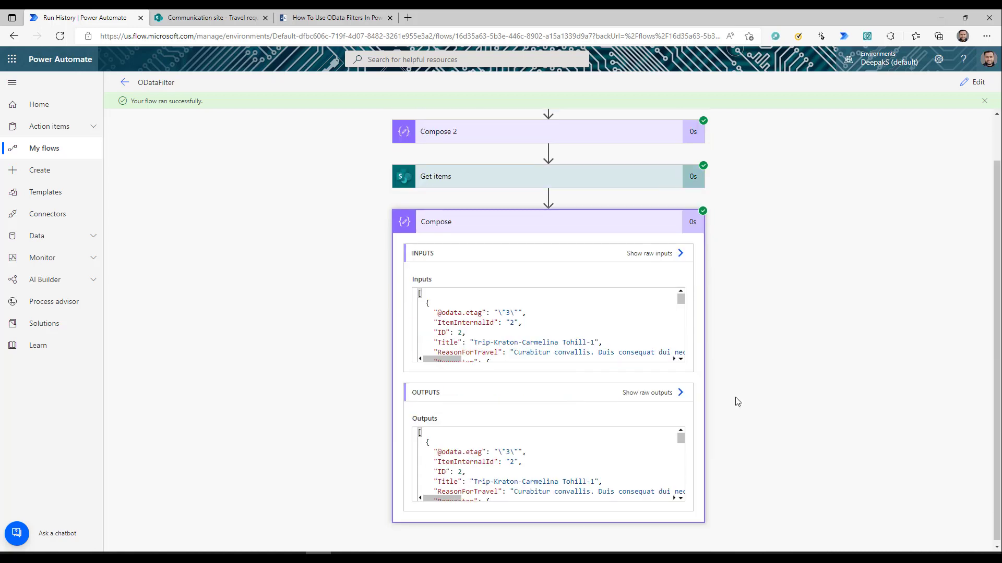
scroll(544, 332, "down", 3)
scroll(545, 332, "down", 8)
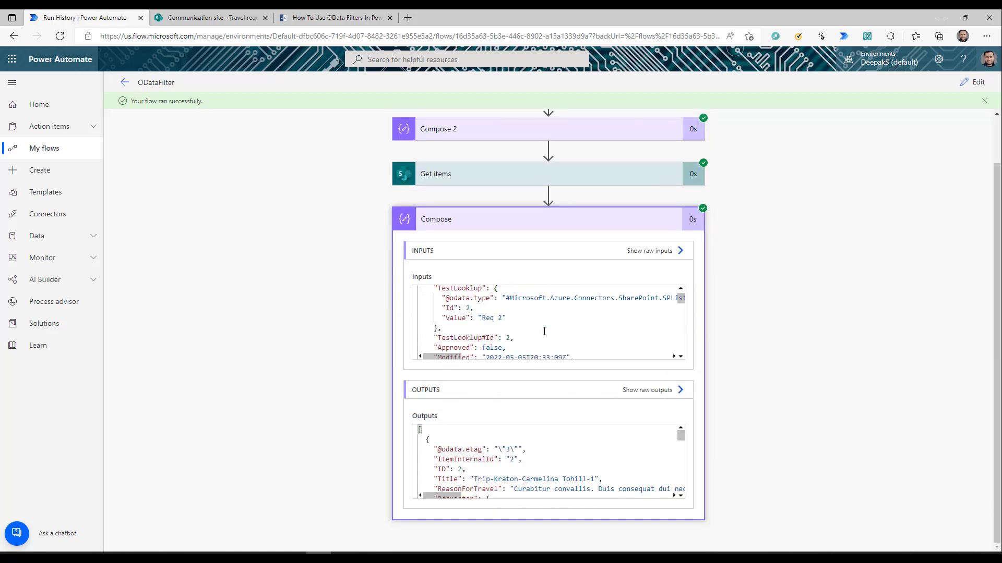
double_click(486, 318)
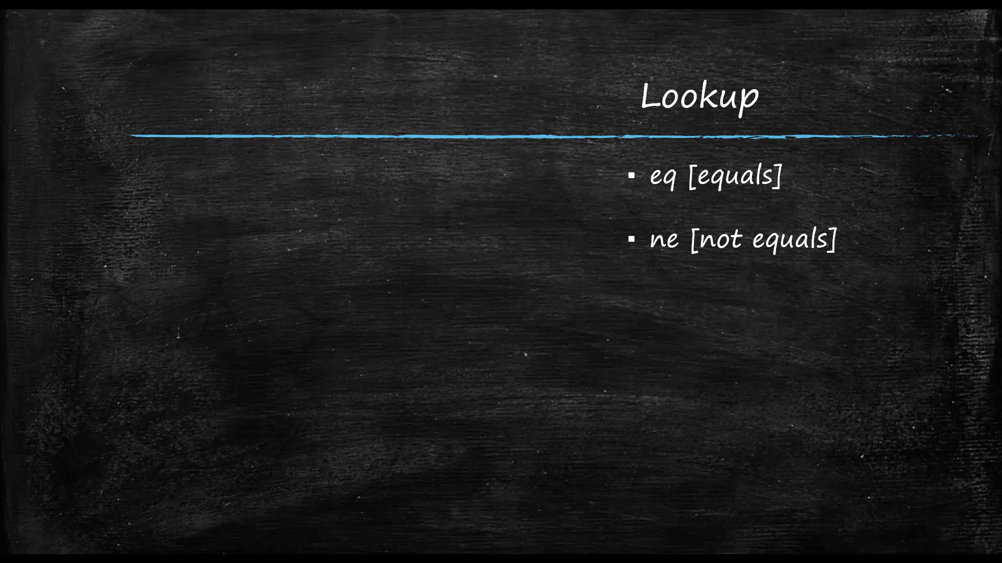
- Advance the slideshow past the Yes/No (check box) title slide
key("Right")
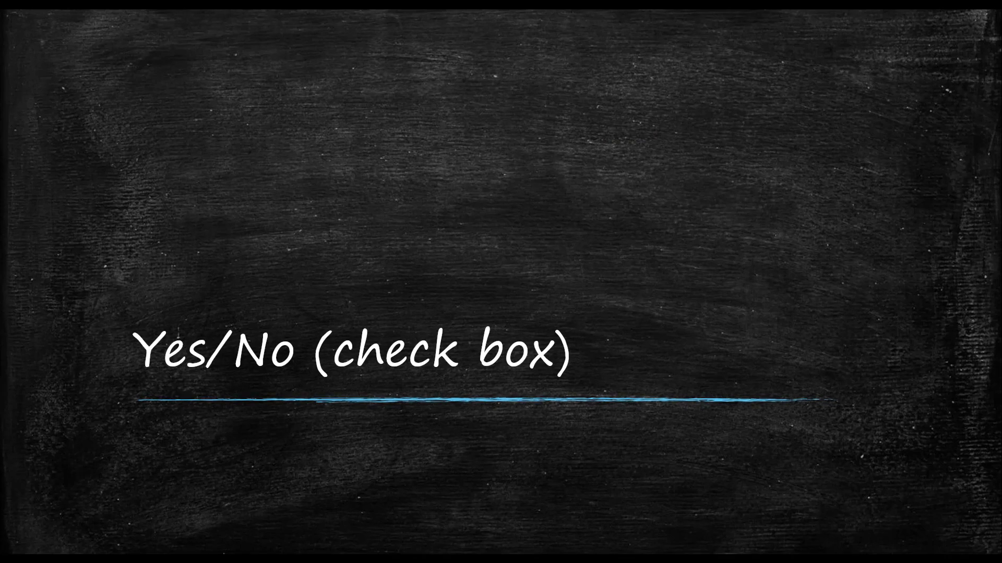
key("Right")
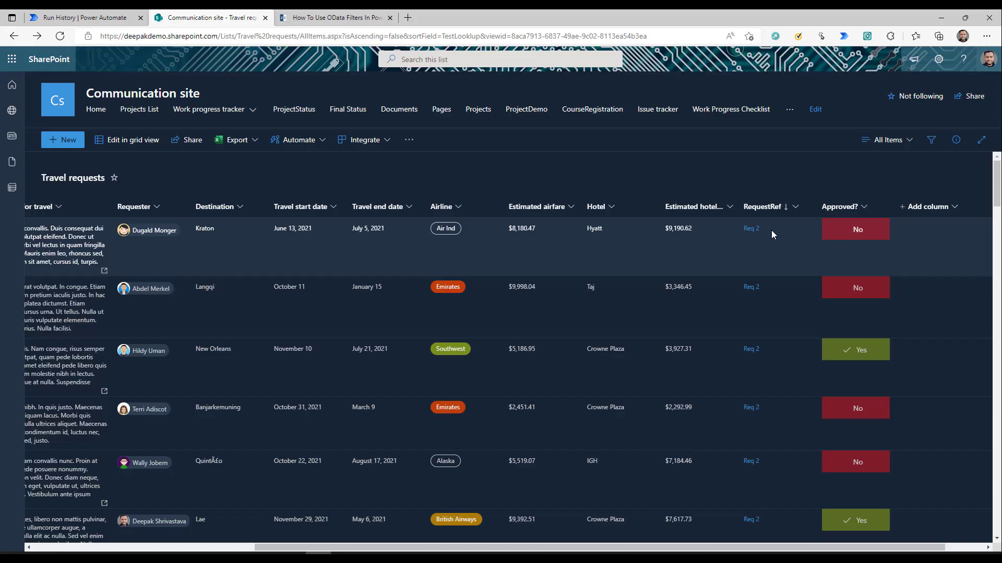
- Sort the Travel requests list by Approved? from No to Yes, noting its internal name 'Approved' in the URL
scroll(815, 206, "right", 1)
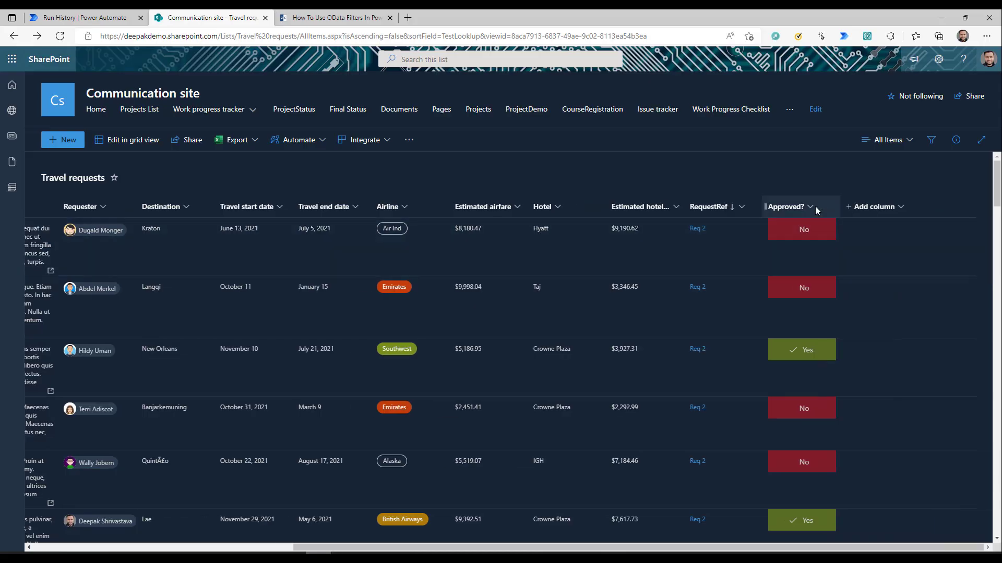
left_click(788, 206)
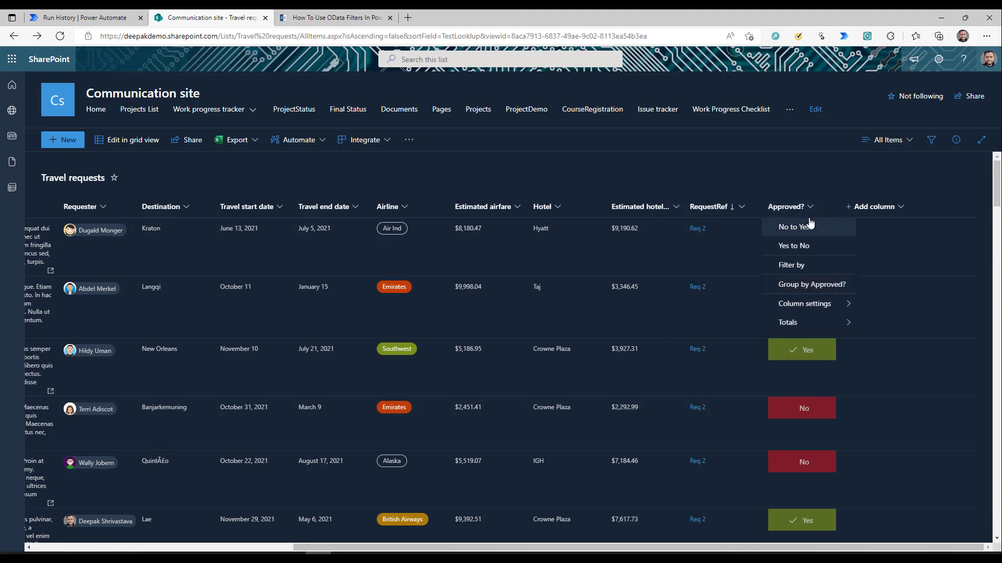
left_click(810, 223)
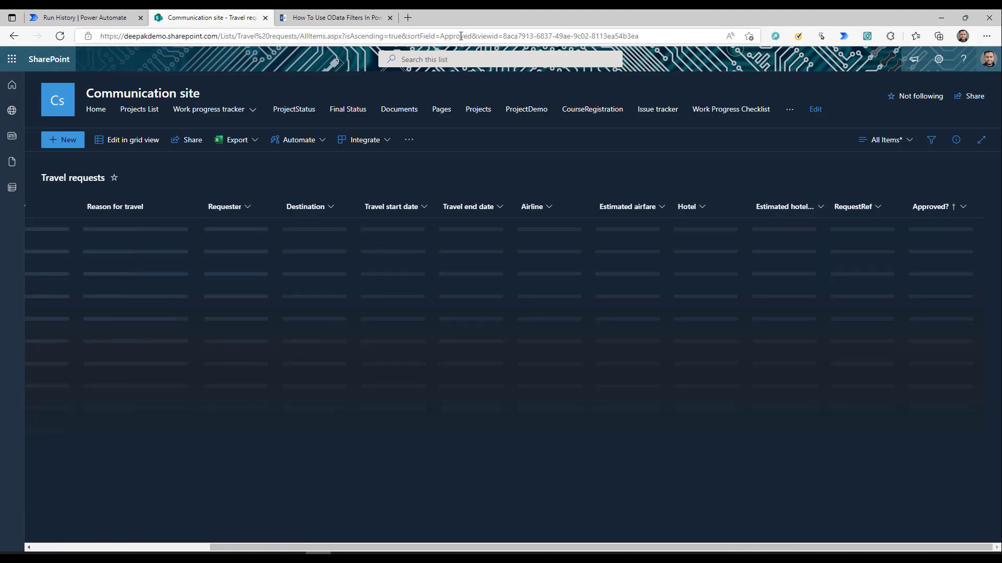
double_click(456, 36)
key("ctrl+c")
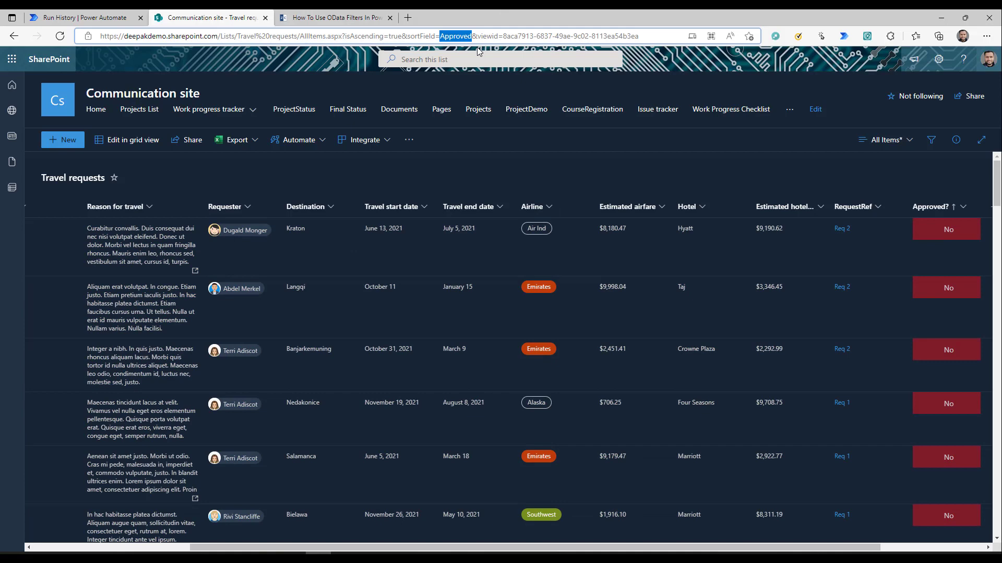
left_click(83, 17)
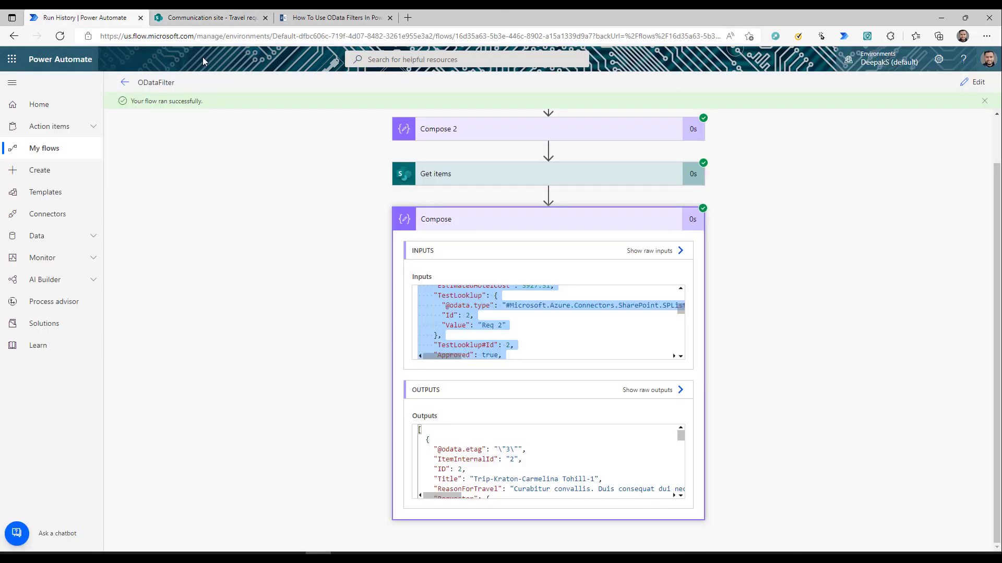
- Change the Get items Filter Query from TestLookup/Title eq 'Req 2' to Approved eq 0
left_click(970, 82)
left_click_drag(523, 334, 477, 334)
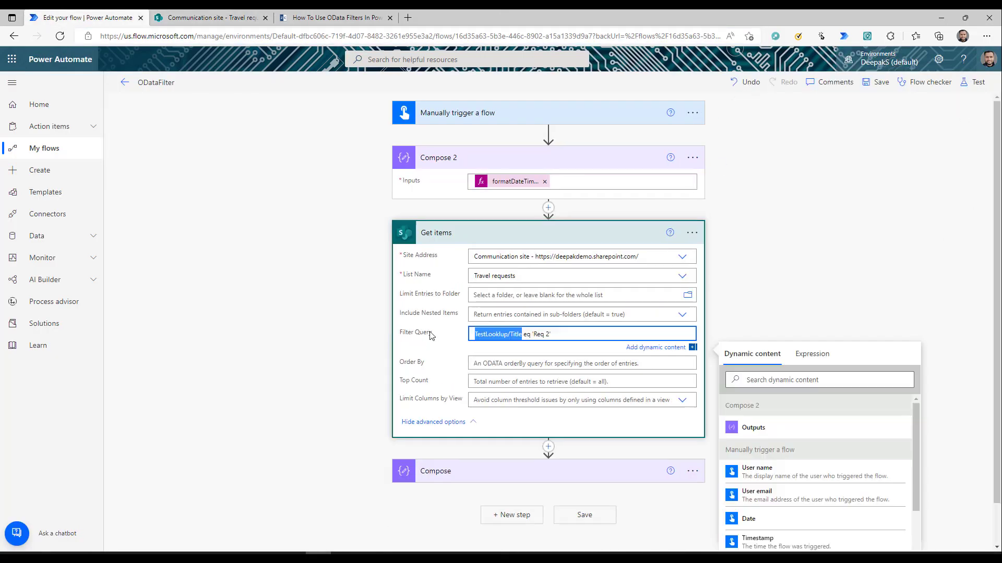
key("ctrl+v")
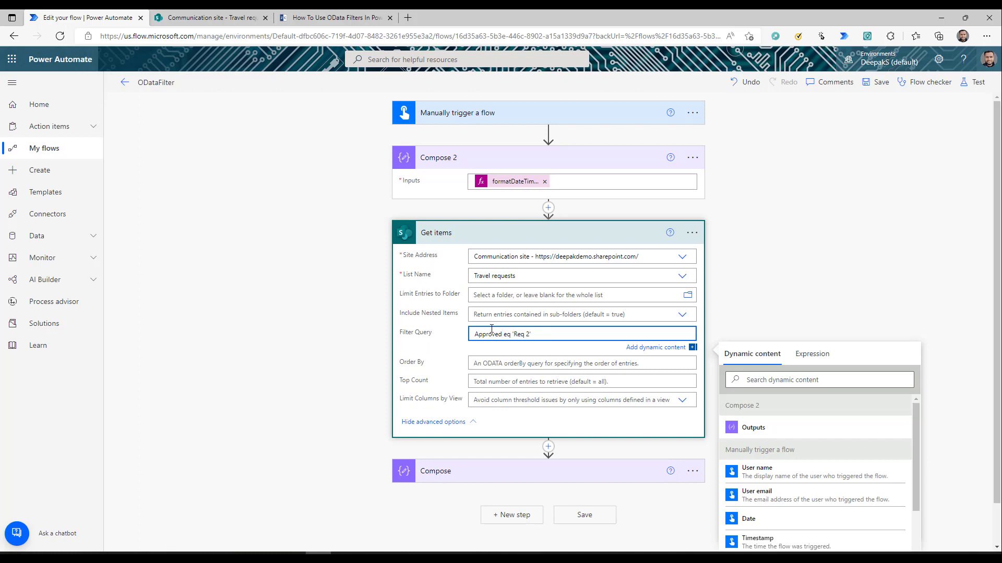
left_click_drag(512, 335, 534, 335)
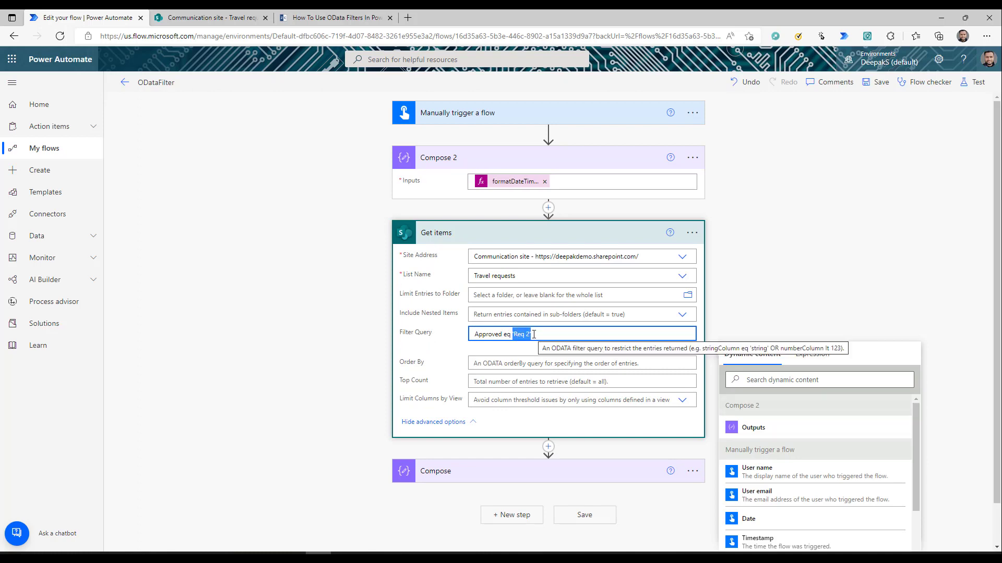
type("0")
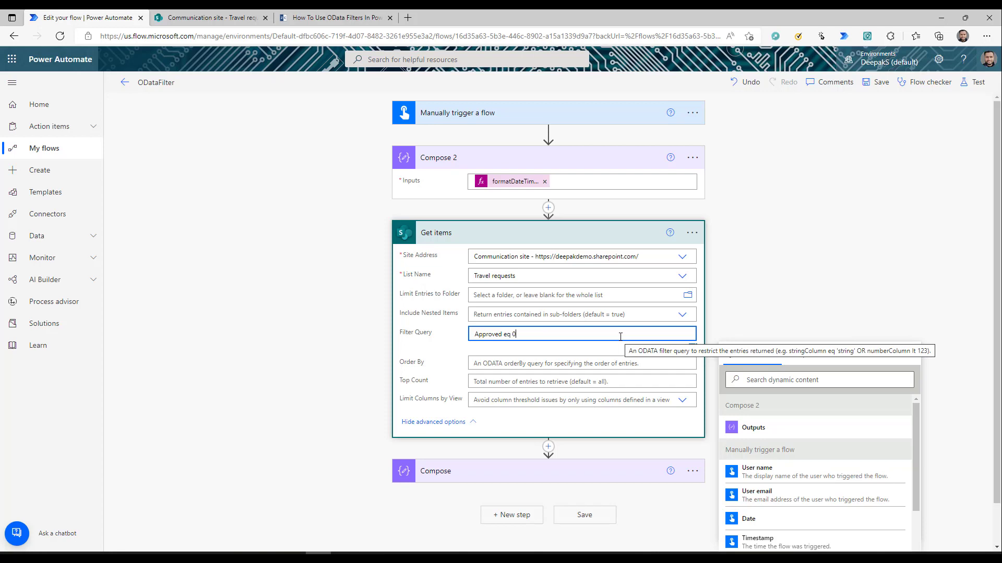
left_click(973, 86)
- Run the test and confirm the Compose inputs show the returned item with Approved: false
left_click(860, 532)
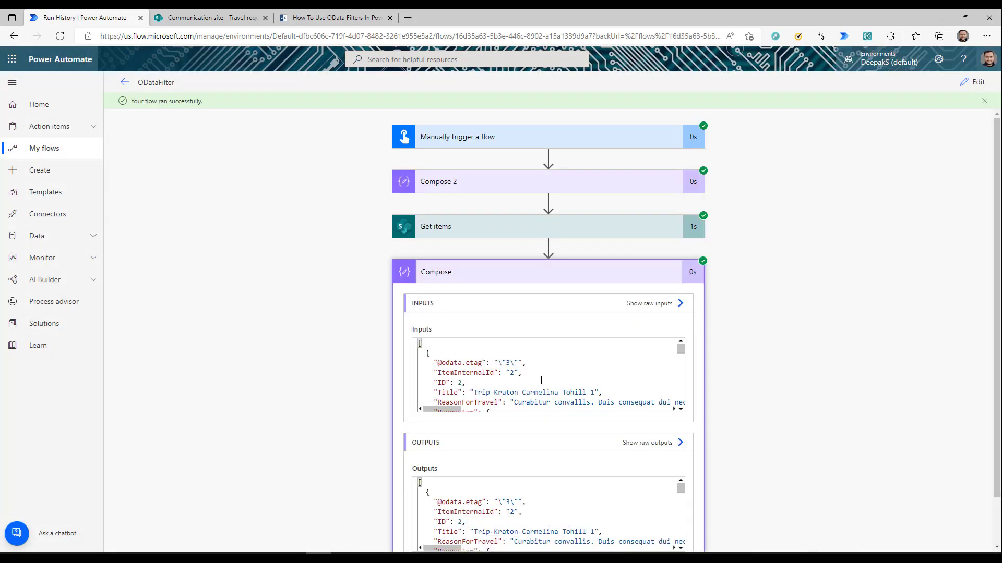
scroll(541, 381, "down", 5)
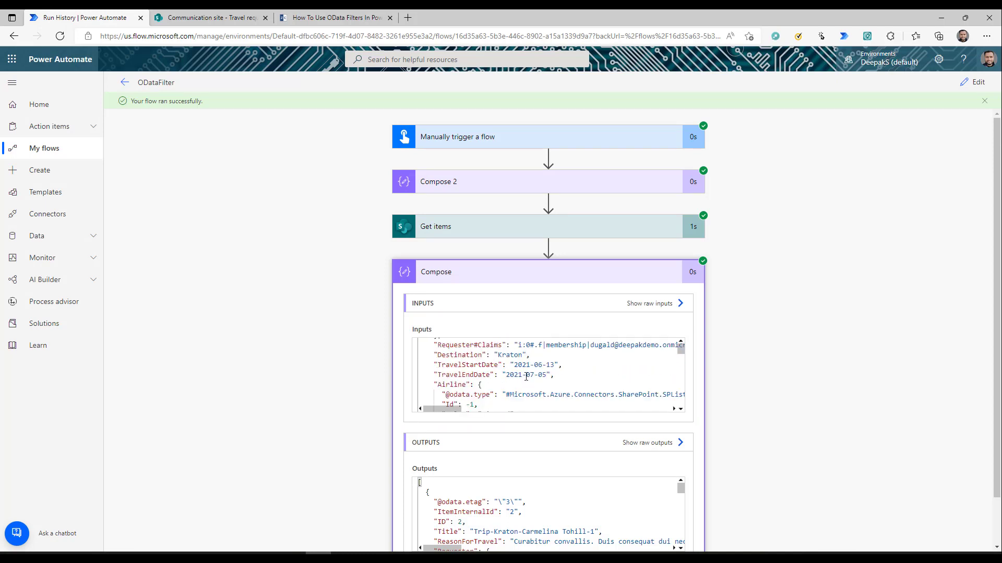
scroll(526, 376, "down", 5)
left_click_drag(433, 348, 513, 350)
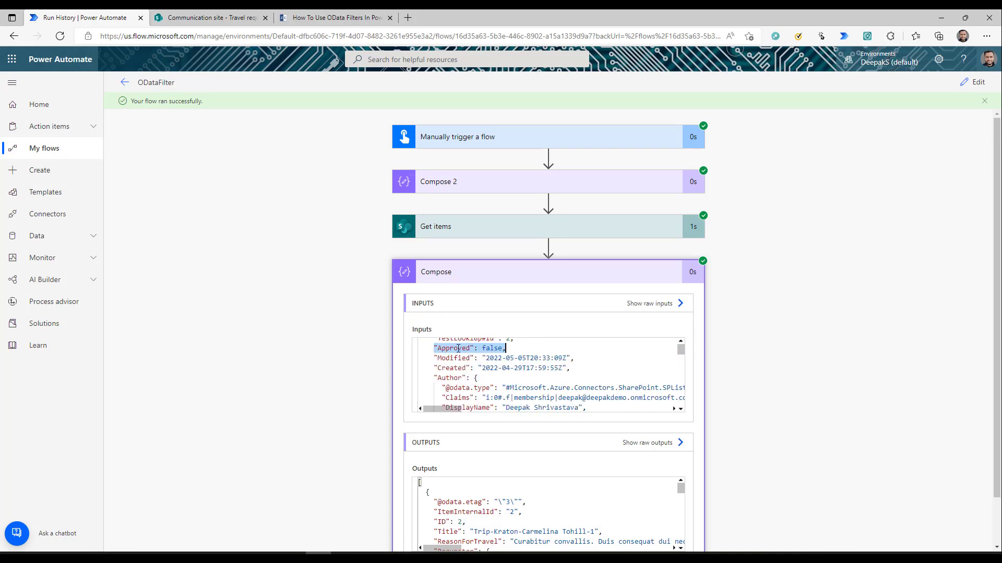
scroll(527, 397, "down", 5)
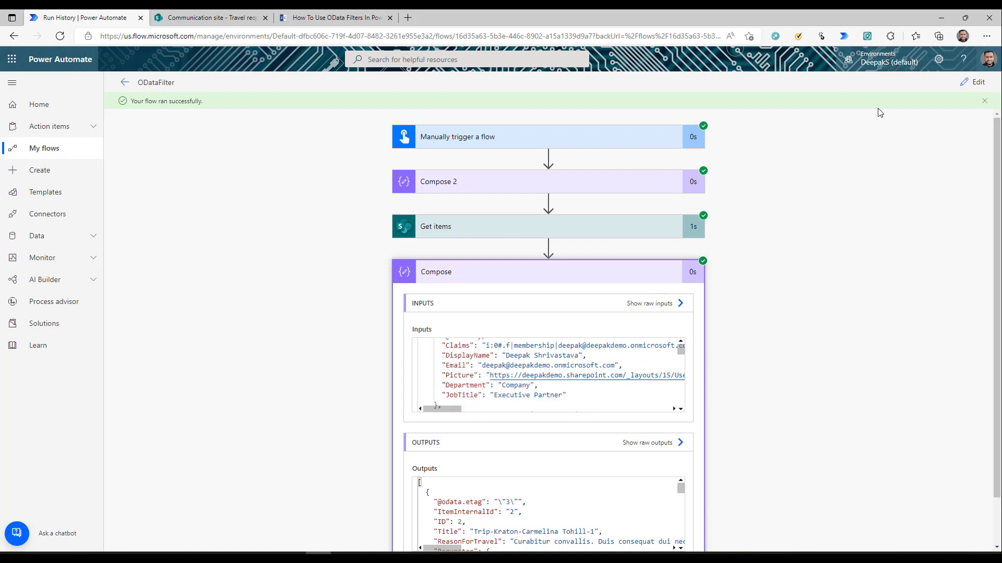
- Switch the Get items Filter Query to Approved eq 1
left_click(970, 82)
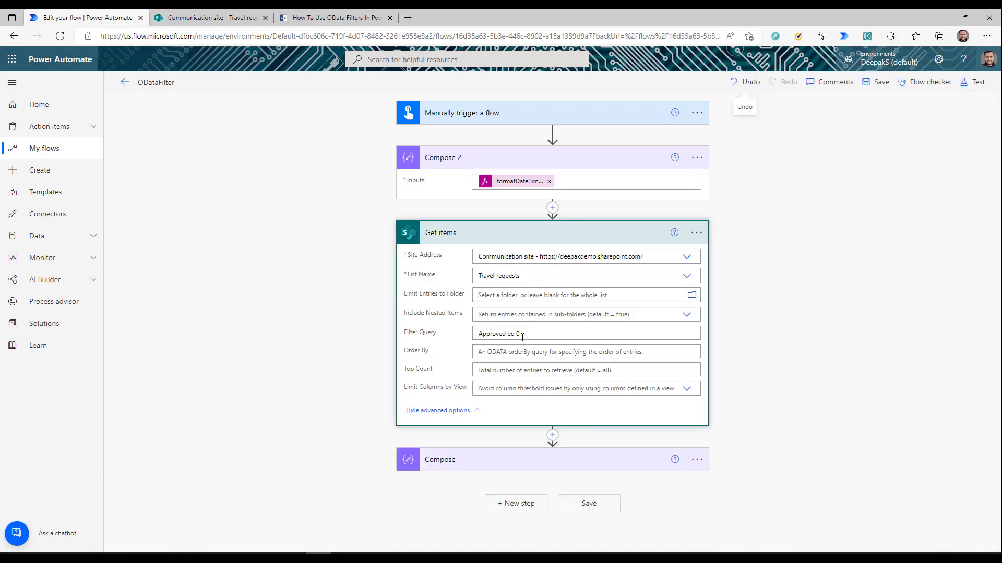
left_click(522, 336)
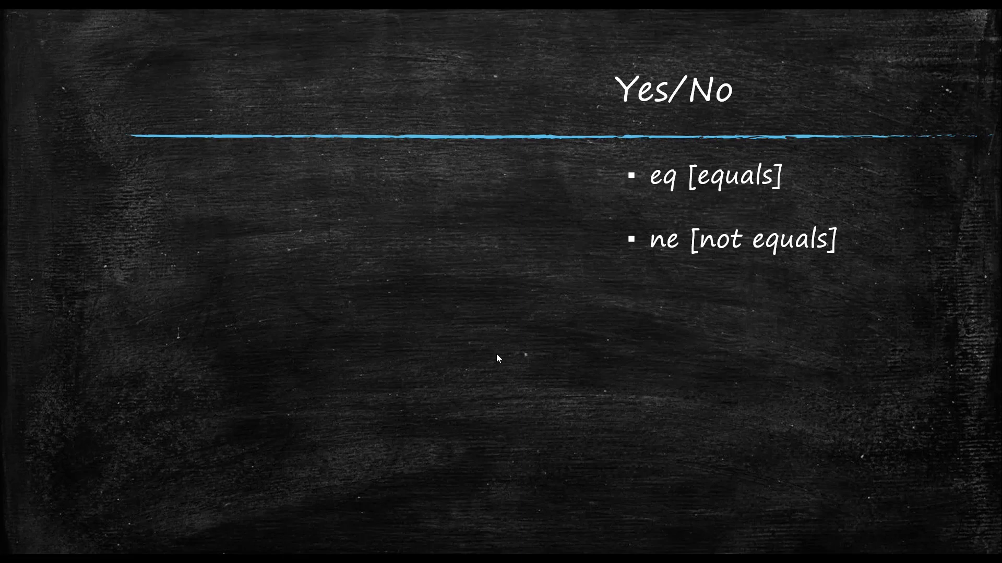
left_click(496, 354)
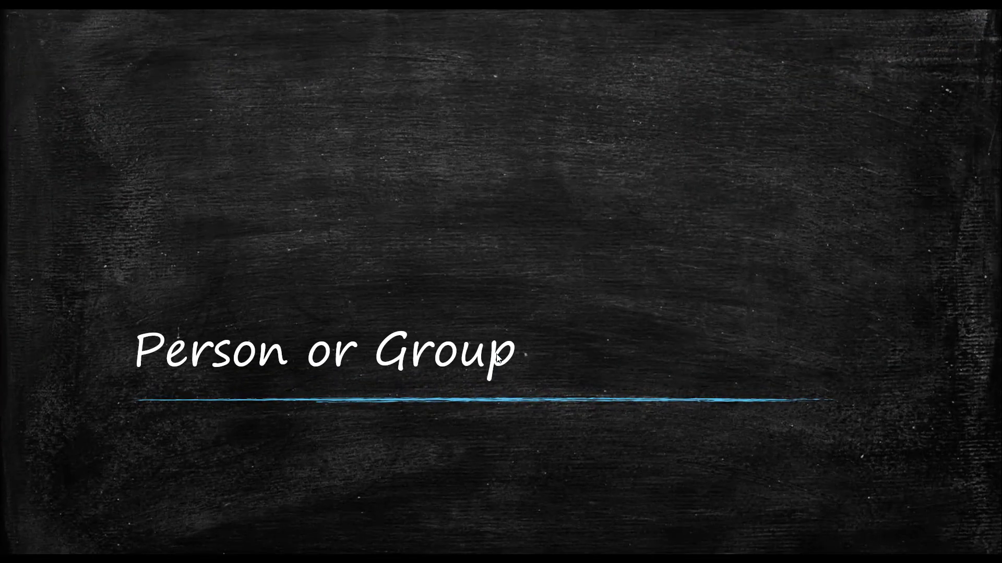
- Advance the slideshow past the Person or Group slide listing the eq and ne operators
left_click(496, 354)
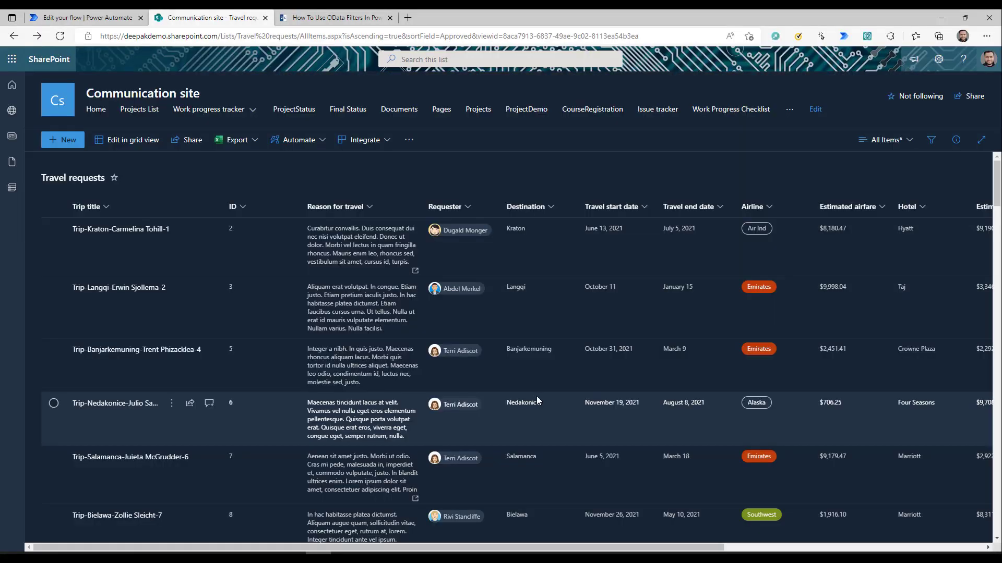
- Check the filter choices available for the Requester column in the Travel requests list
left_click(452, 209)
left_click(450, 266)
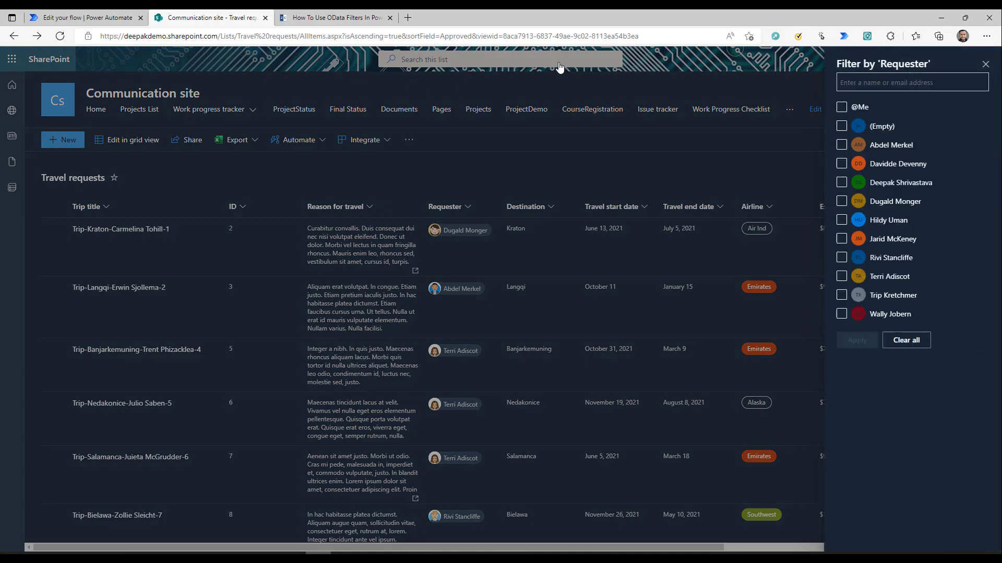
left_click(984, 65)
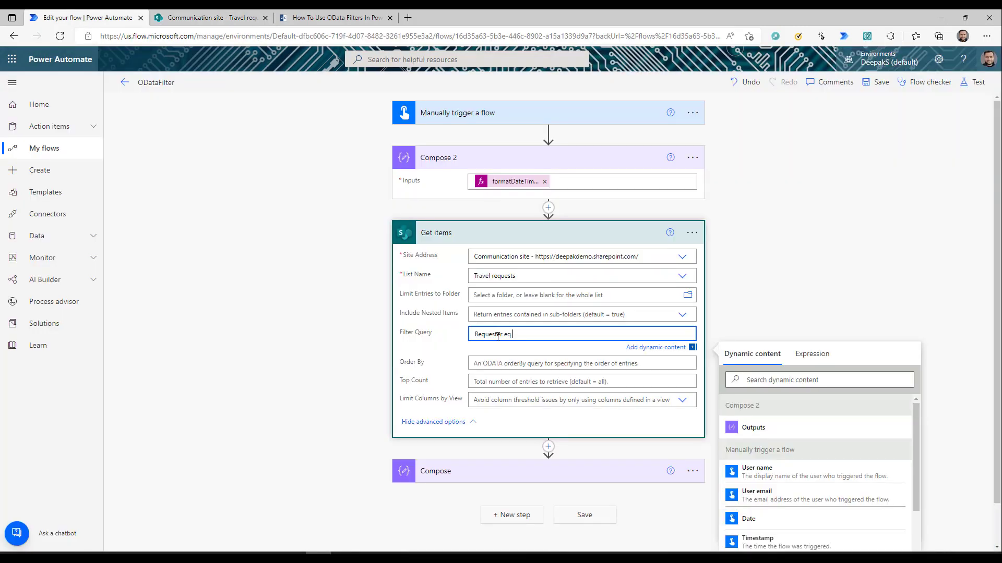
- Set the Filter Query to Requester/EMail eq the requester's quoted e-mail address
left_click(500, 334)
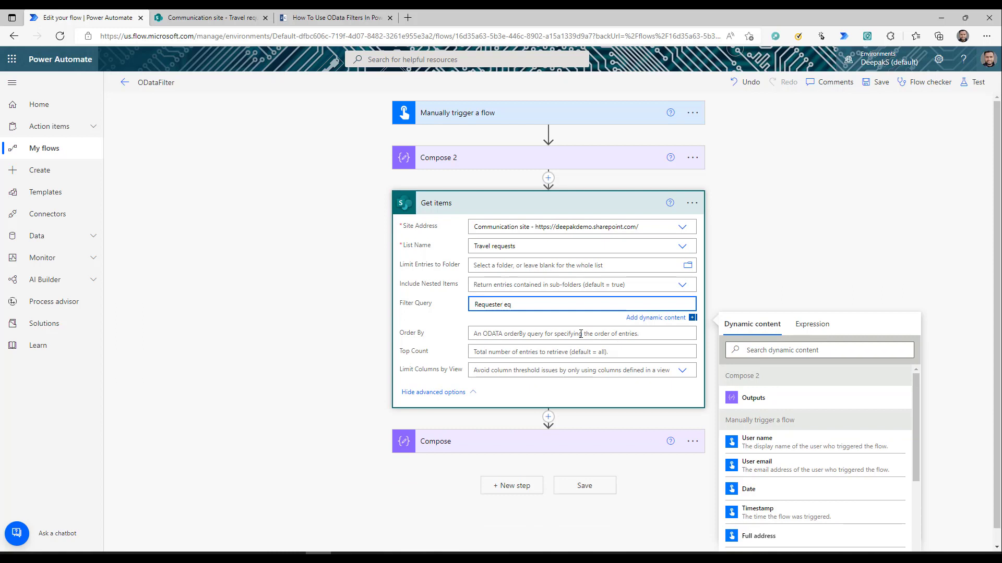
type("/EMail")
left_click(222, 17)
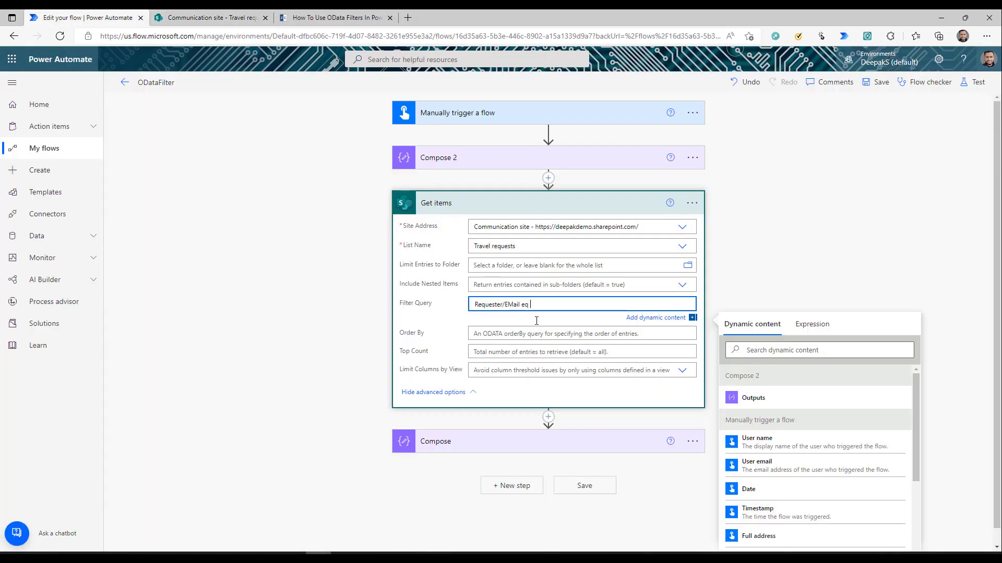
left_click(86, 18)
key("ctrl+v")
left_click(973, 82)
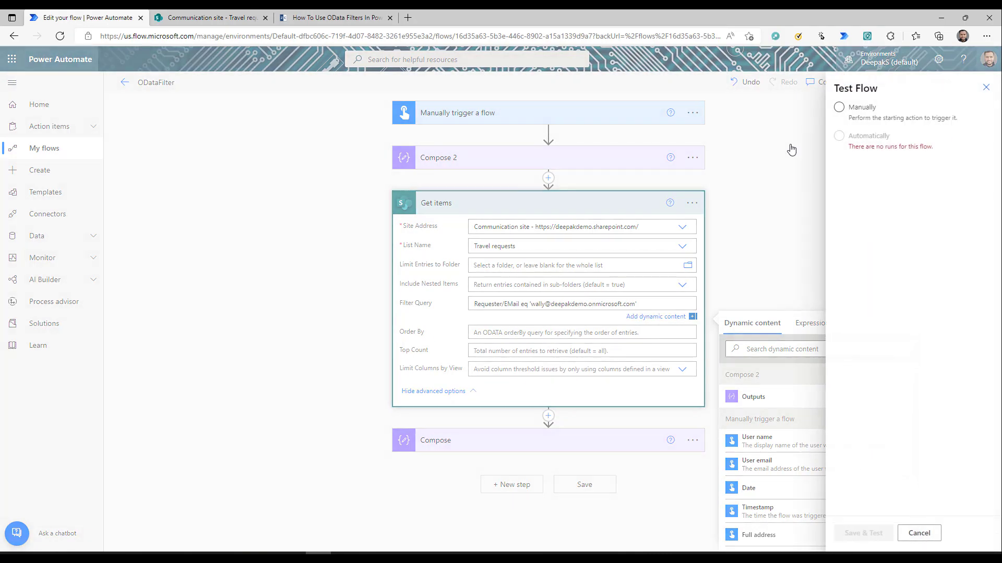
- Run the test manually and confirm that Compose shows the travel request for the filtered requester's e-mail
left_click(837, 135)
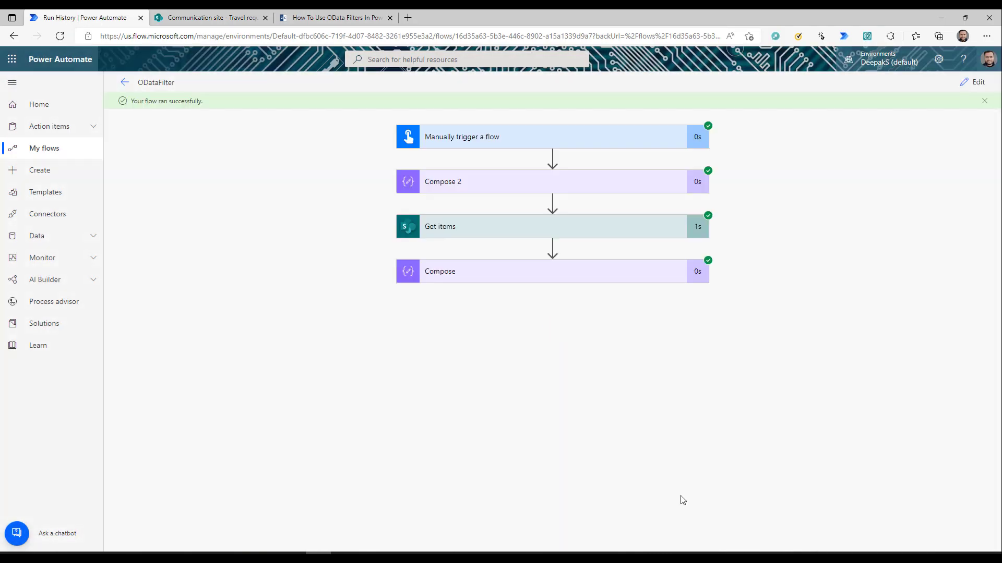
left_click(488, 271)
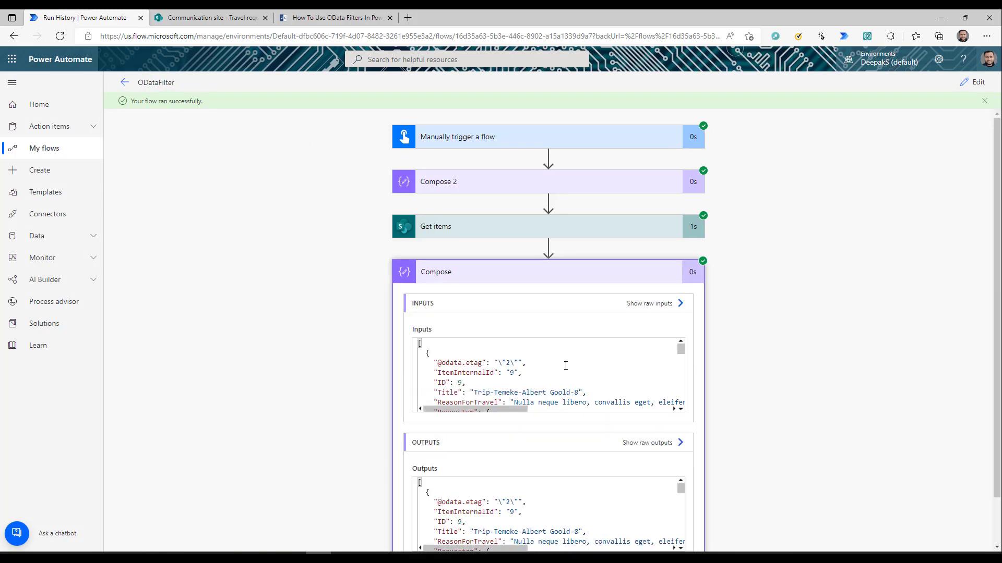
scroll(566, 365, "down", 3)
scroll(476, 385, "down", 2)
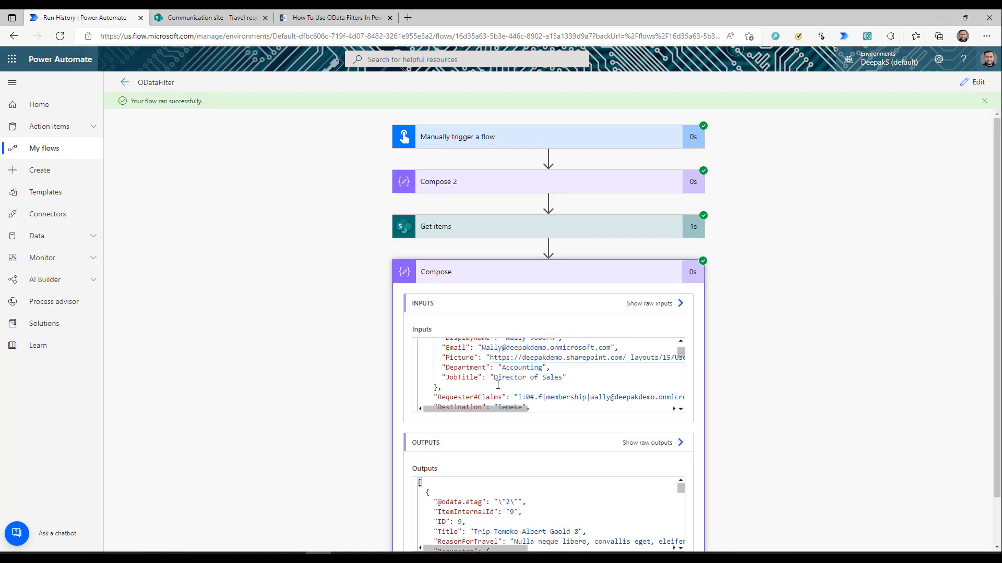
scroll(444, 380, "down", 1)
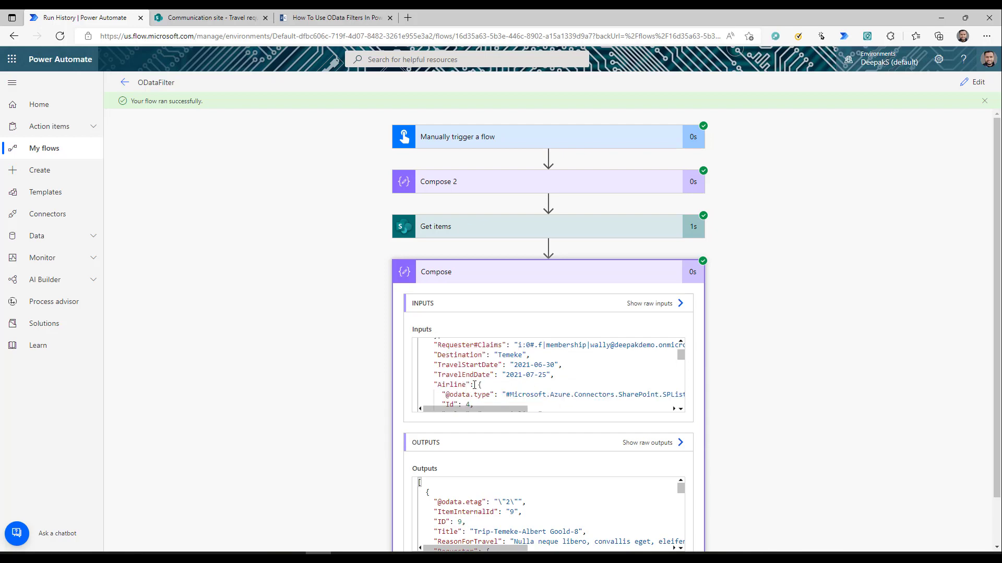
scroll(470, 383, "up", 1)
scroll(475, 385, "down", 8)
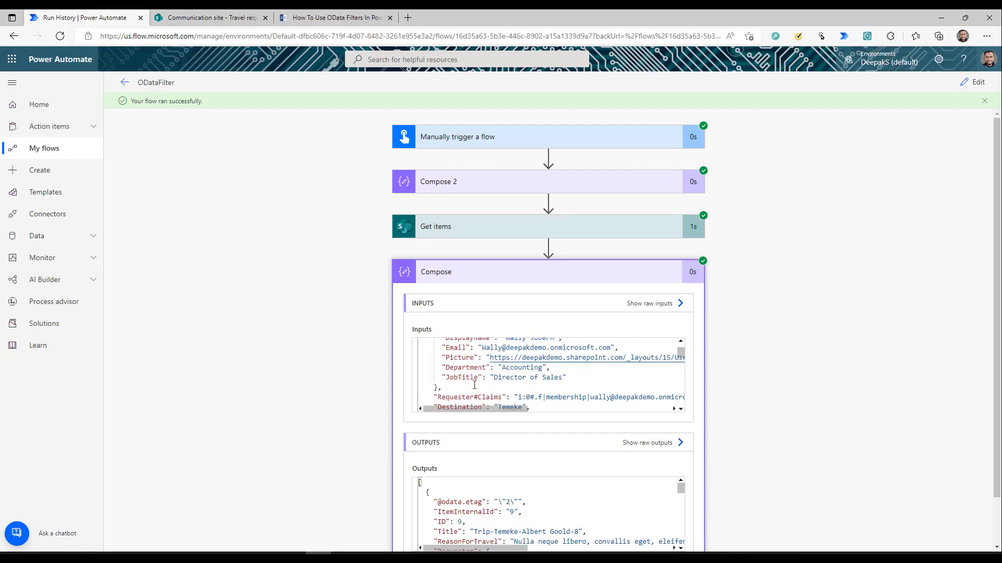
scroll(585, 384, "down", 2)
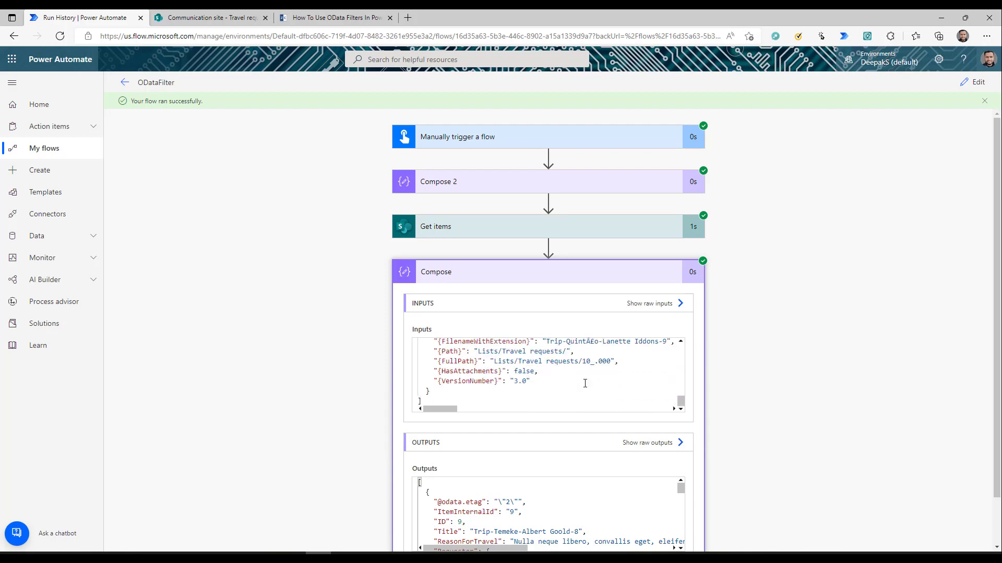